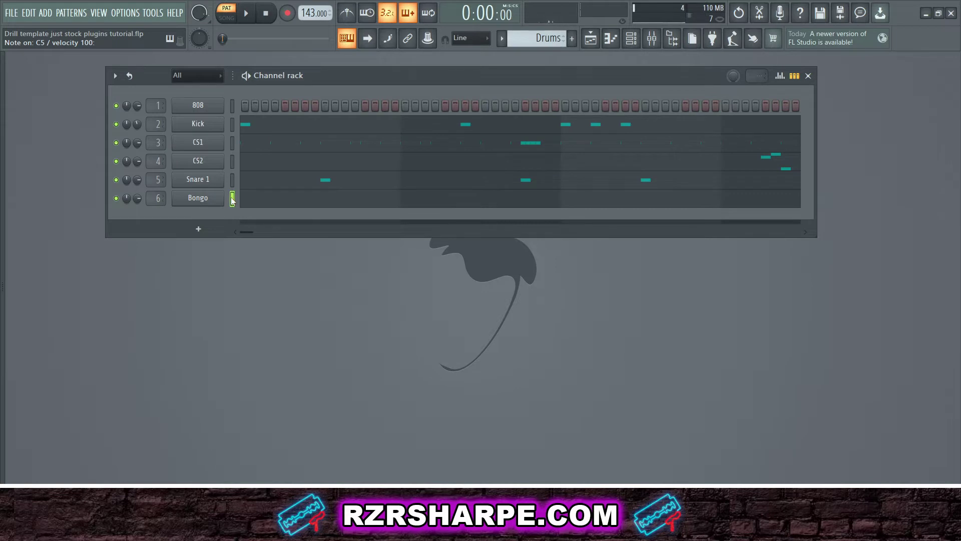
- Review the individual drum tracks in the mixer, from Kick, CS1 and CS2 through Snare(s) to Perc 1
click(106, 161)
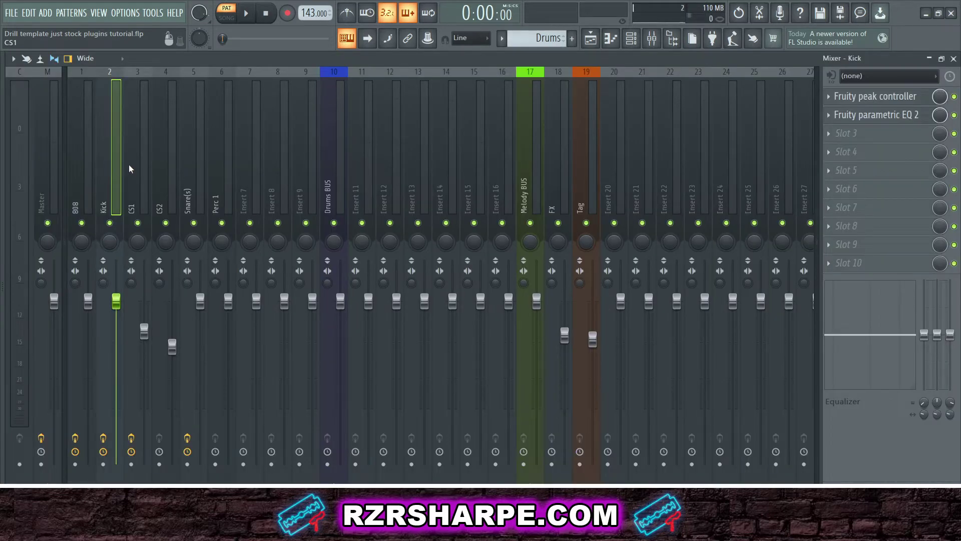
click(140, 185)
click(161, 183)
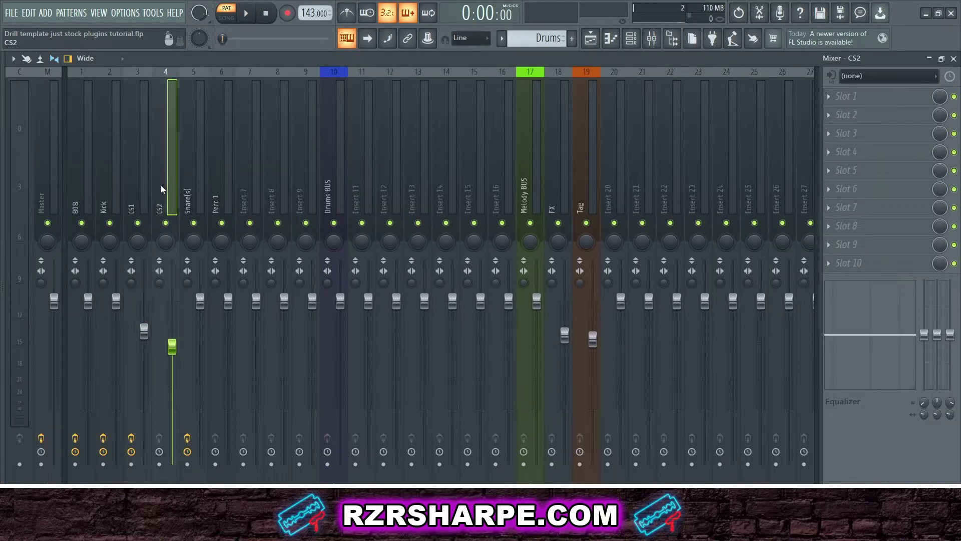
click(192, 180)
click(218, 179)
- Examine how tracks 1 to 9 and 11 to 16 are grouped around the buses, plus the FX and Tag tracks
drag(86, 172, 299, 174)
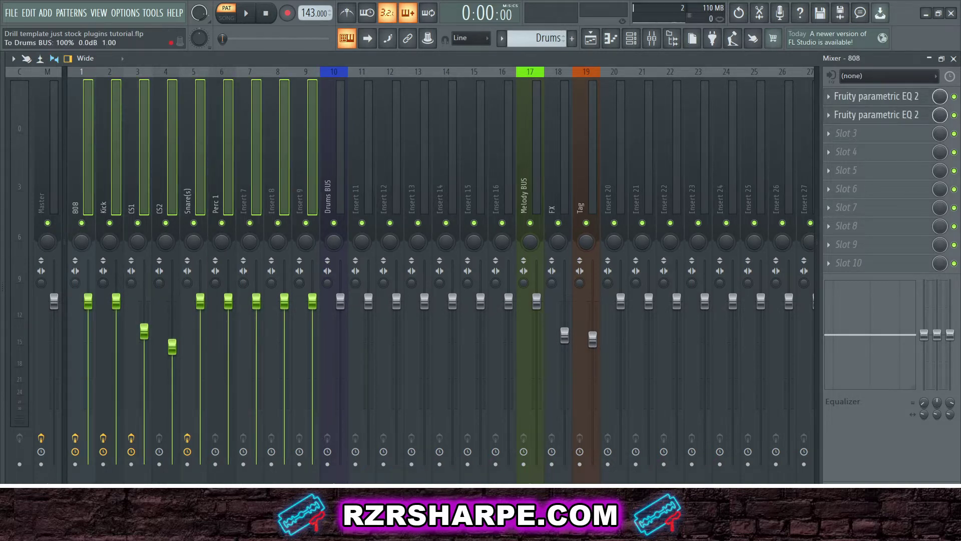
drag(356, 194, 489, 197)
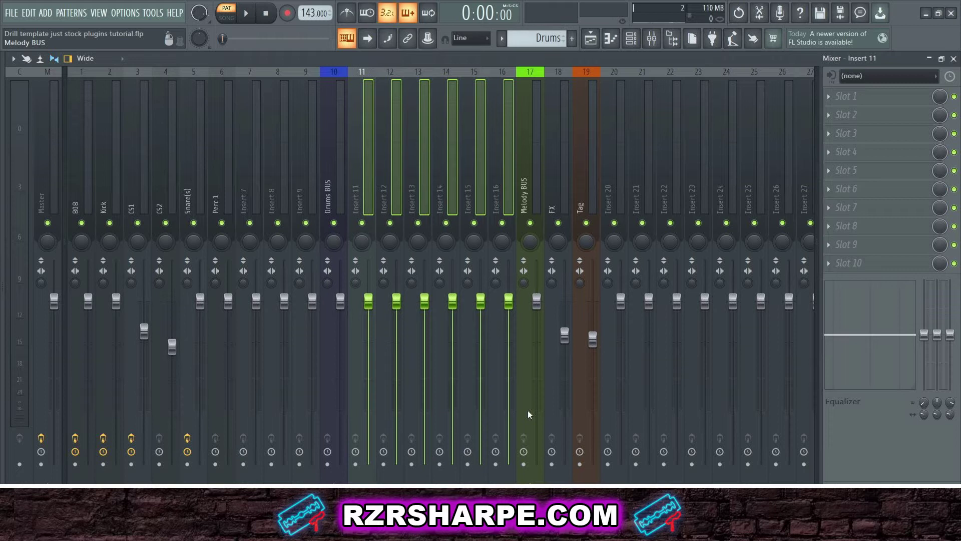
click(557, 159)
click(590, 161)
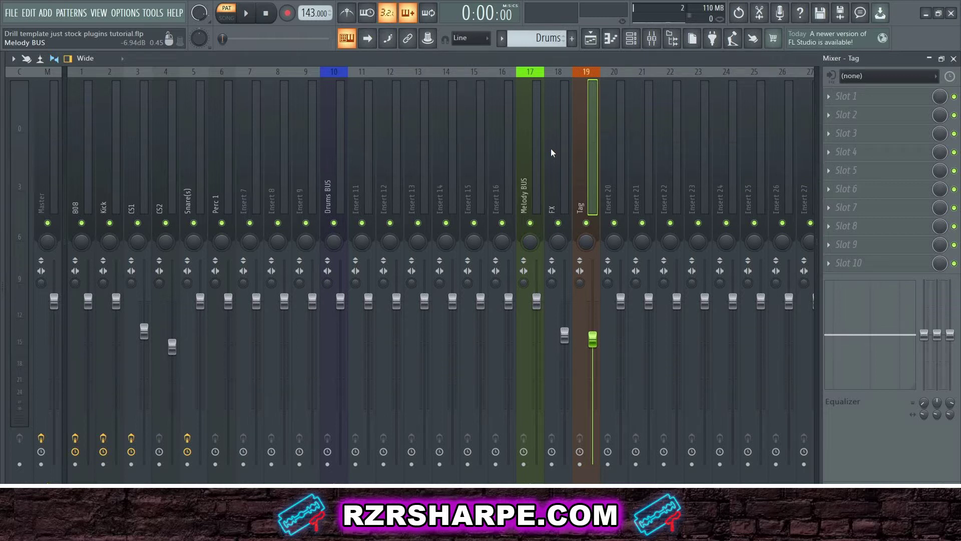
- Move the empty Insert 20 track three places so it sits just before the Melody BUS, and select the neighbouring inserts
click(618, 179)
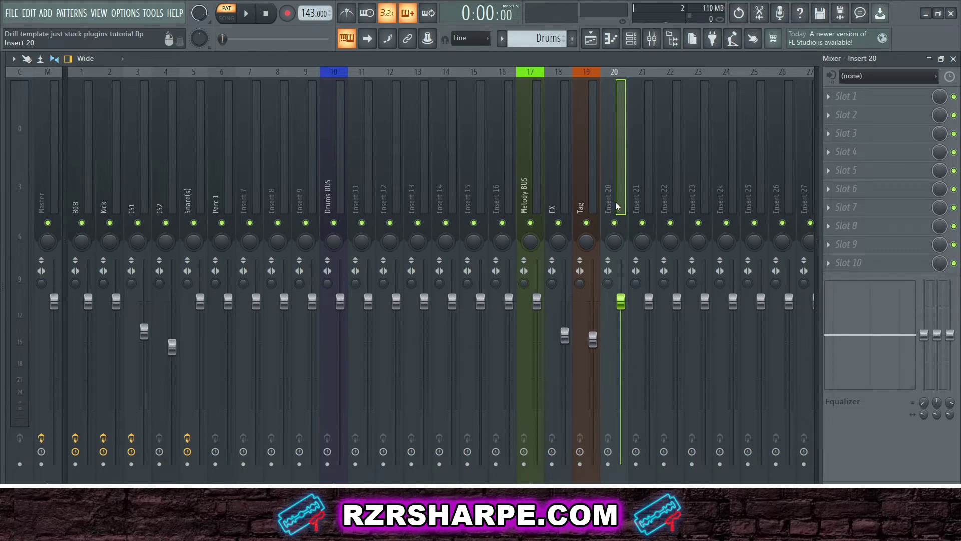
key(alt+Left)
key(alt+Left)
key(alt+Left)
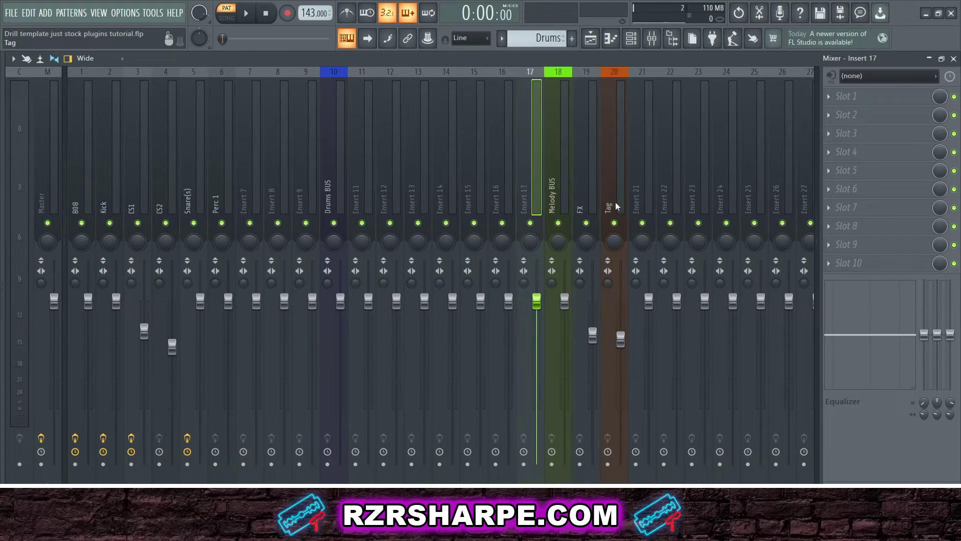
drag(372, 187, 503, 188)
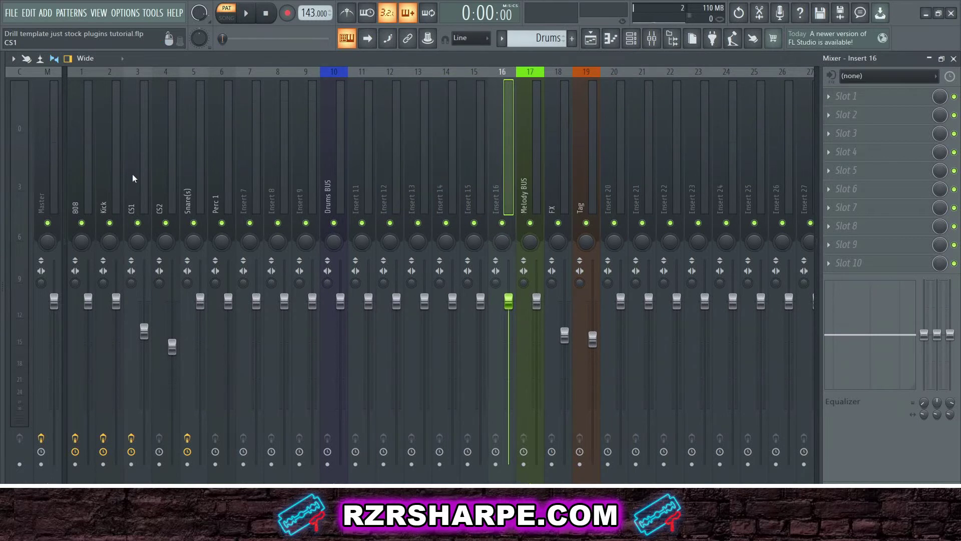
- Inspect the Fruity parametric EQ 2 and Fruity Compressor settings on the CS1 track
click(133, 179)
click(873, 97)
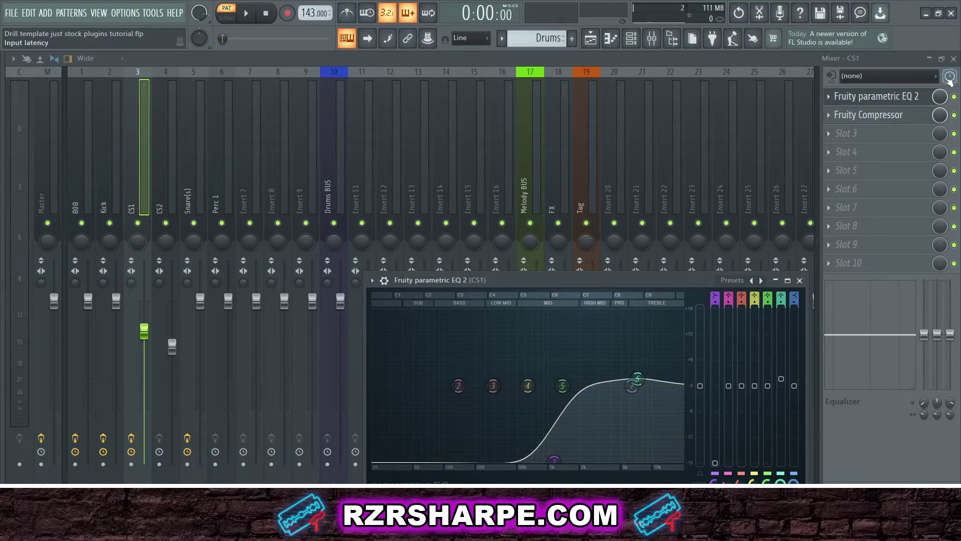
click(886, 120)
drag(673, 296, 558, 239)
drag(421, 266, 420, 280)
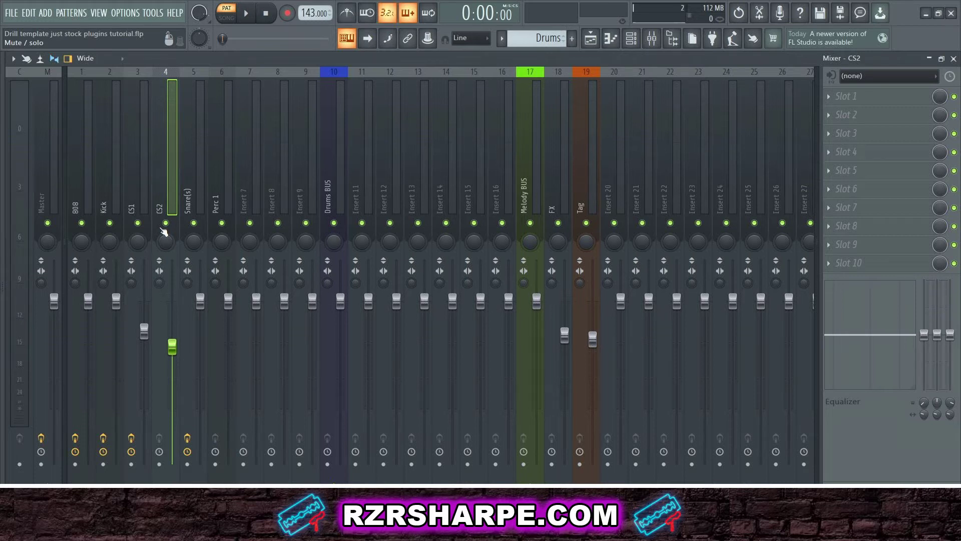
- Inspect the Snare(s) track's parametric EQ and compressor, and check the Perc 1 and Drums BUS effect slots
click(192, 180)
click(870, 97)
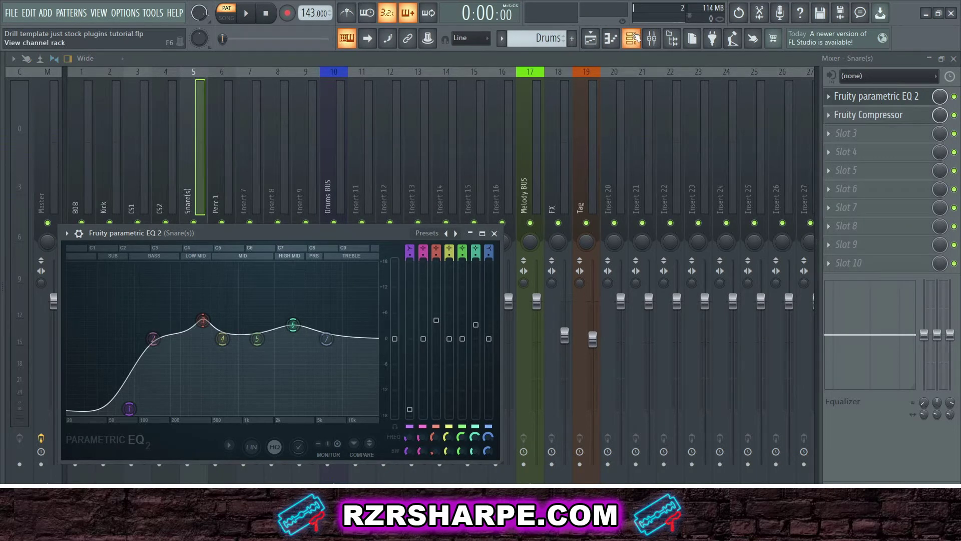
click(896, 116)
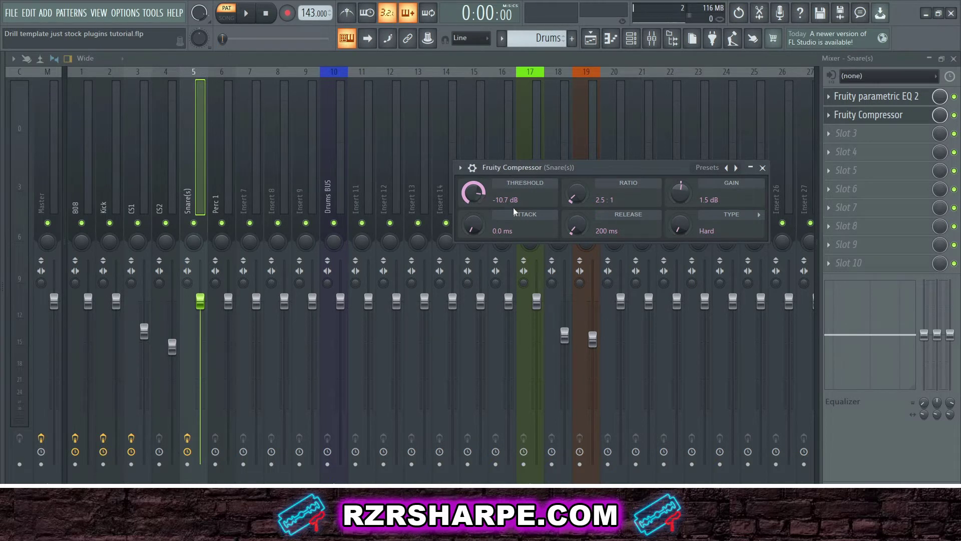
click(229, 196)
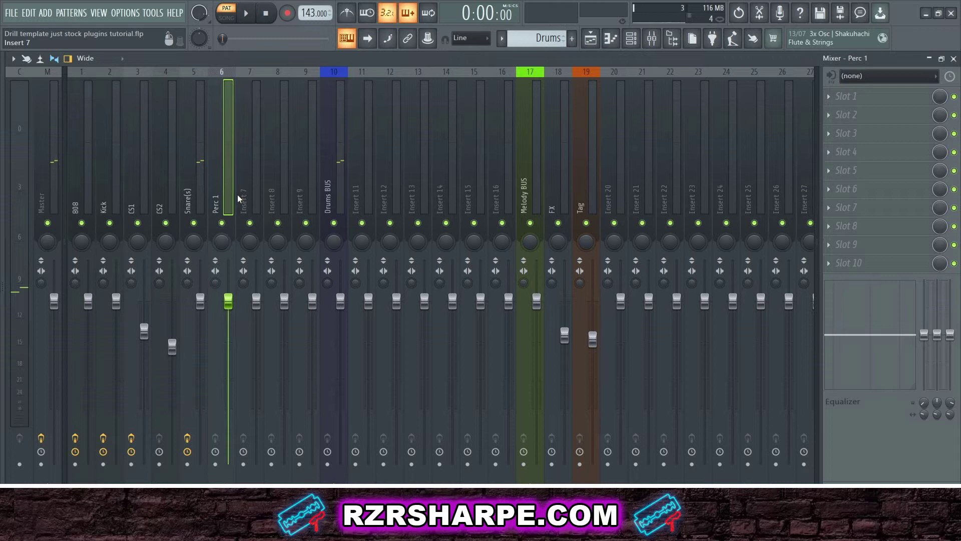
click(330, 196)
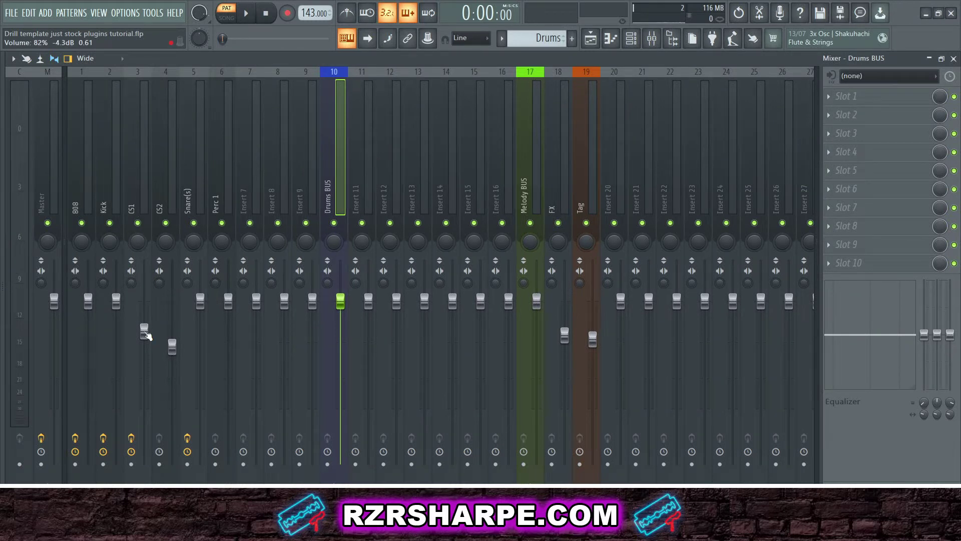
- Try raising the CS1 track's volume fader slightly and undo the change
mouse_move(145, 330)
mouse_down()
mouse_move(145, 302)
mouse_move(144, 324)
mouse_up()
key(ctrl+z)
- Inspect both Fruity parametric EQ 2 instances on the 808 track while playing test notes
click(79, 184)
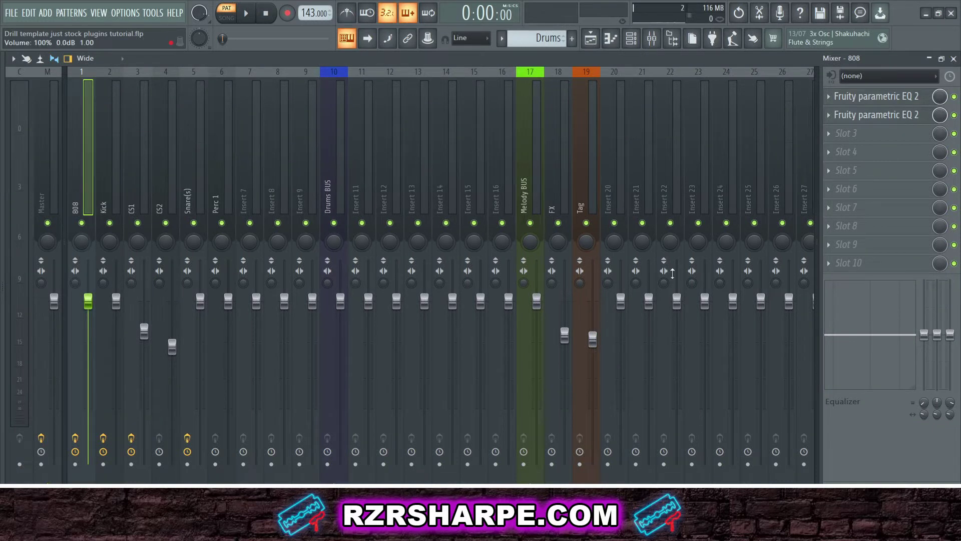
click(874, 116)
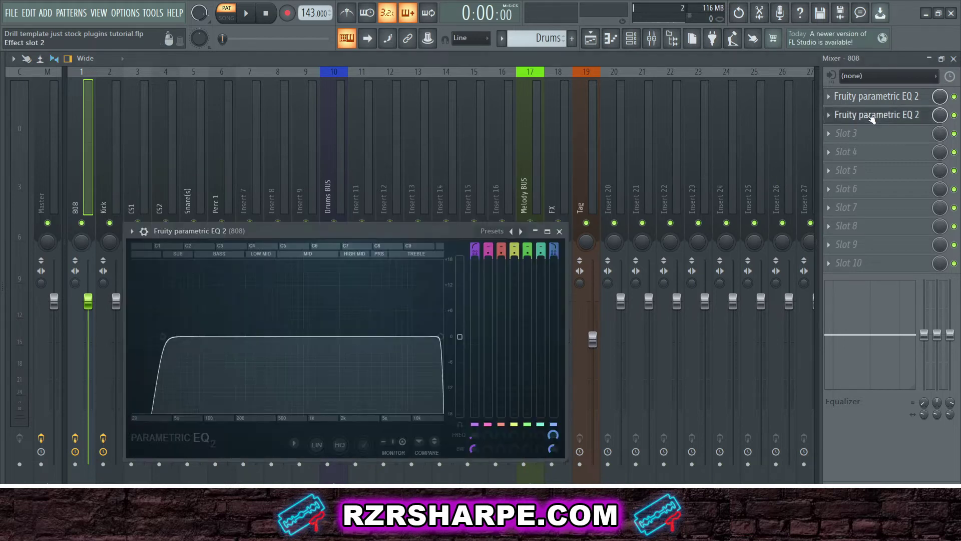
key(z)
key(z)
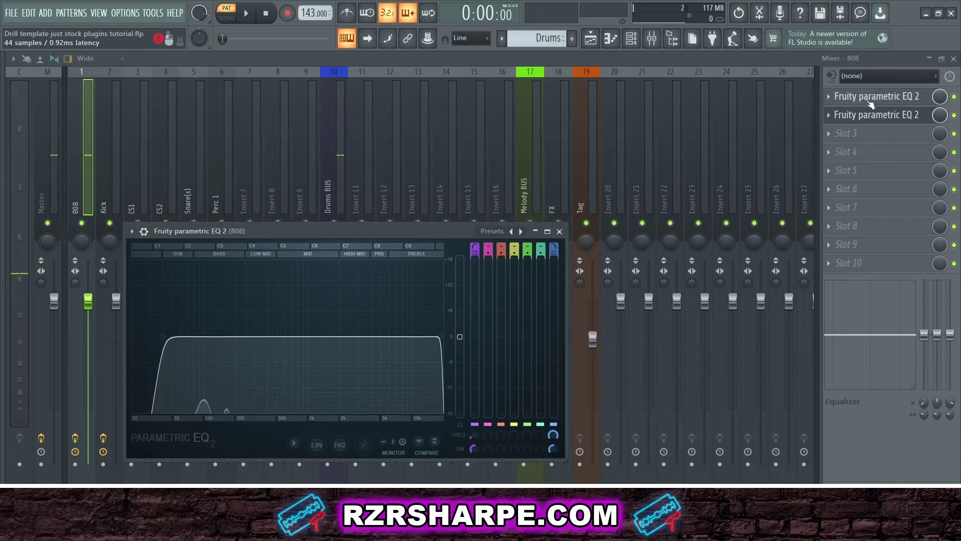
click(869, 100)
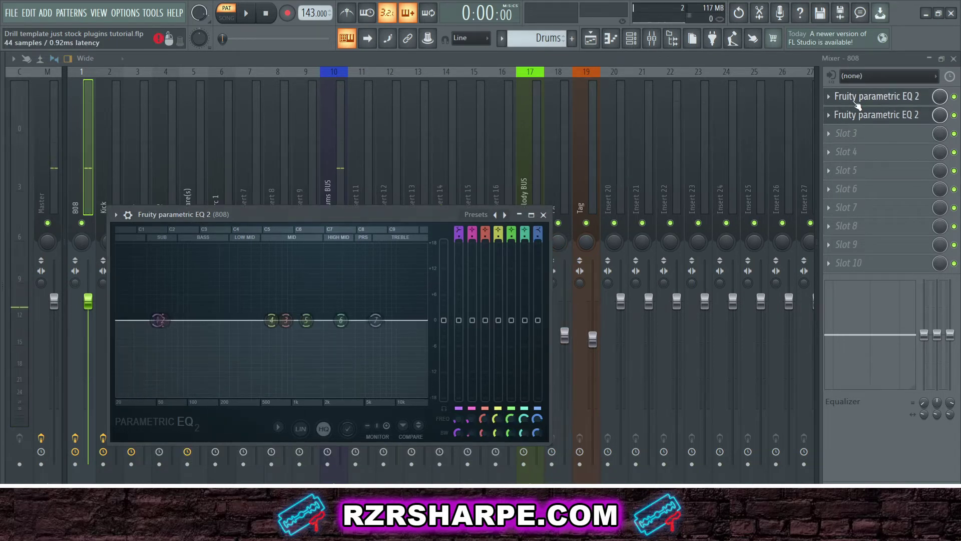
drag(320, 212, 368, 212)
key(z)
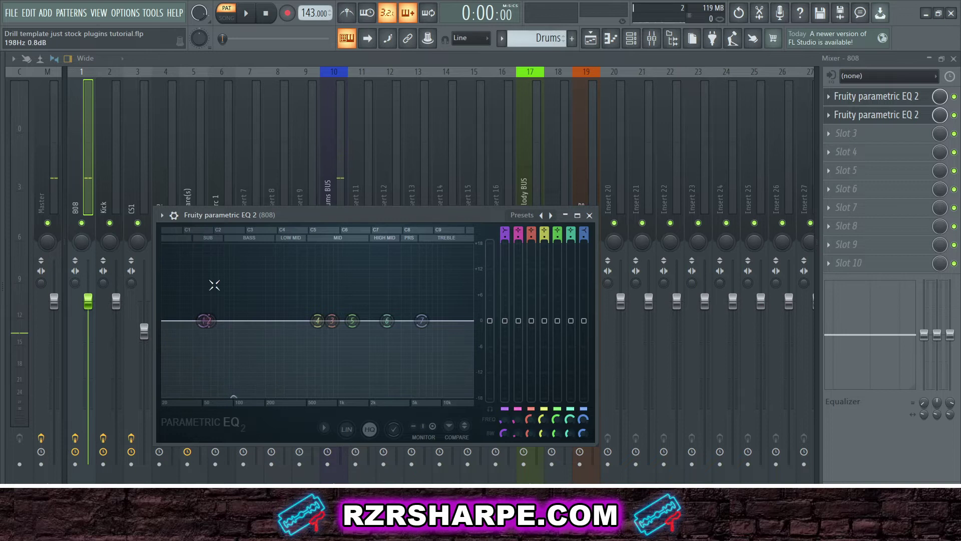
- Inspect the Kick track's Fruity peak controller and parametric EQ
click(108, 177)
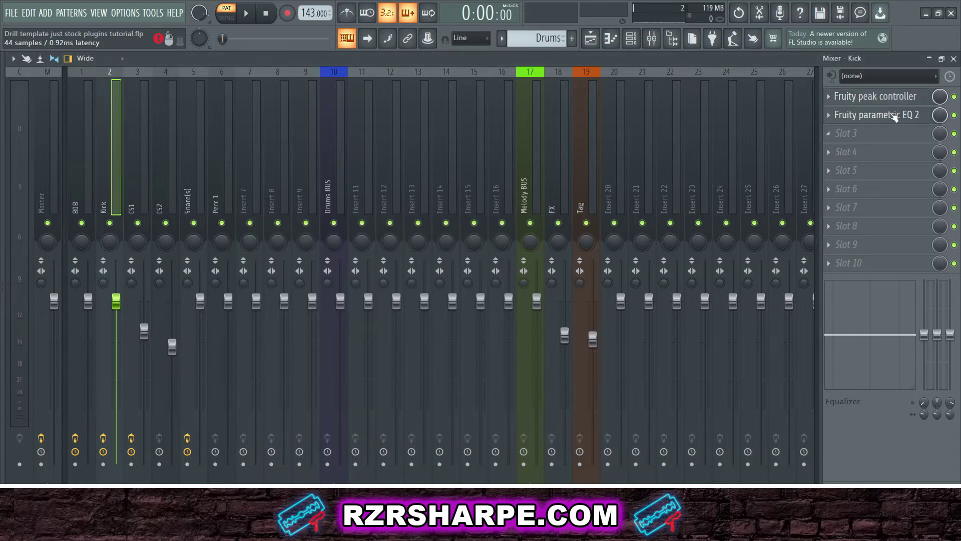
click(892, 98)
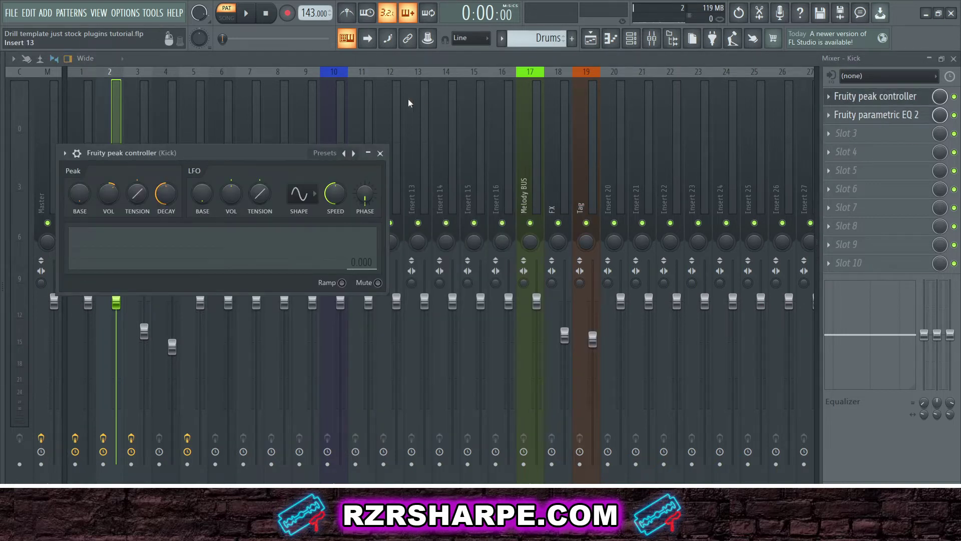
drag(242, 153, 402, 160)
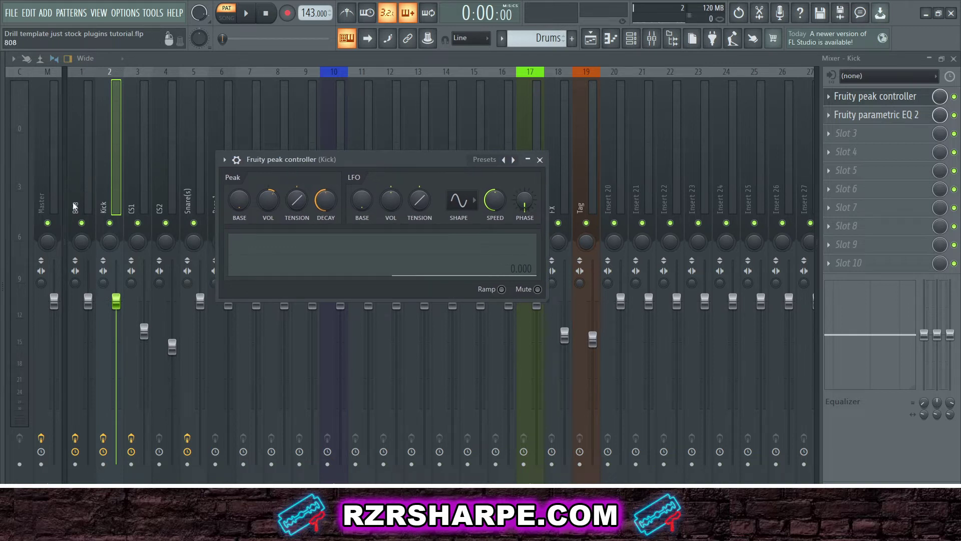
click(876, 115)
key(q)
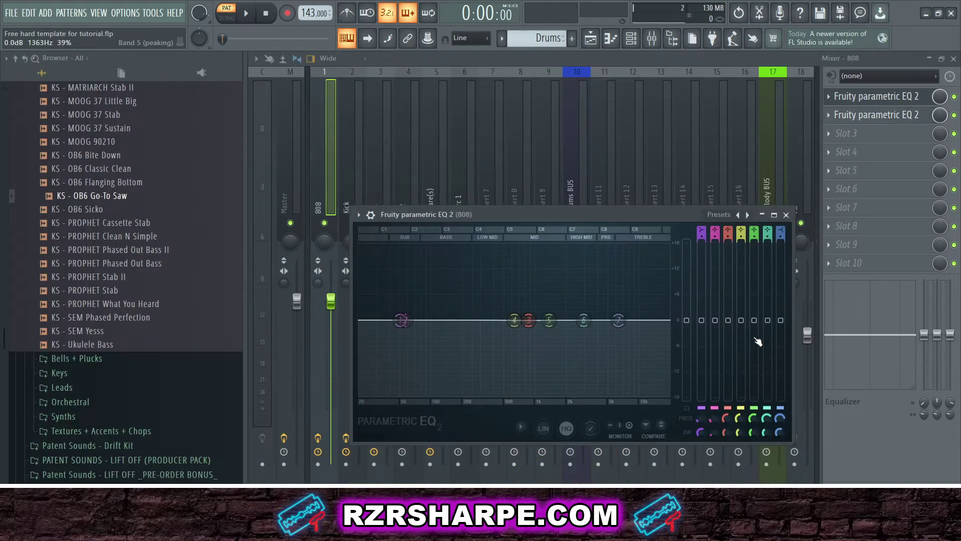
- Audition the Drums pattern and link the band 2 level of the 808's EQ to the kick's Peak ctrl - Peak+LFO
key(space)
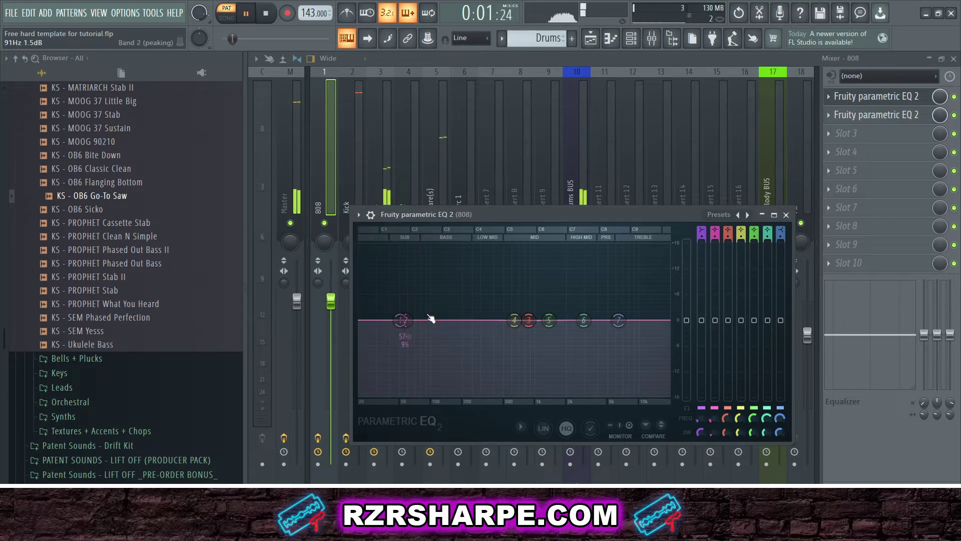
key(space)
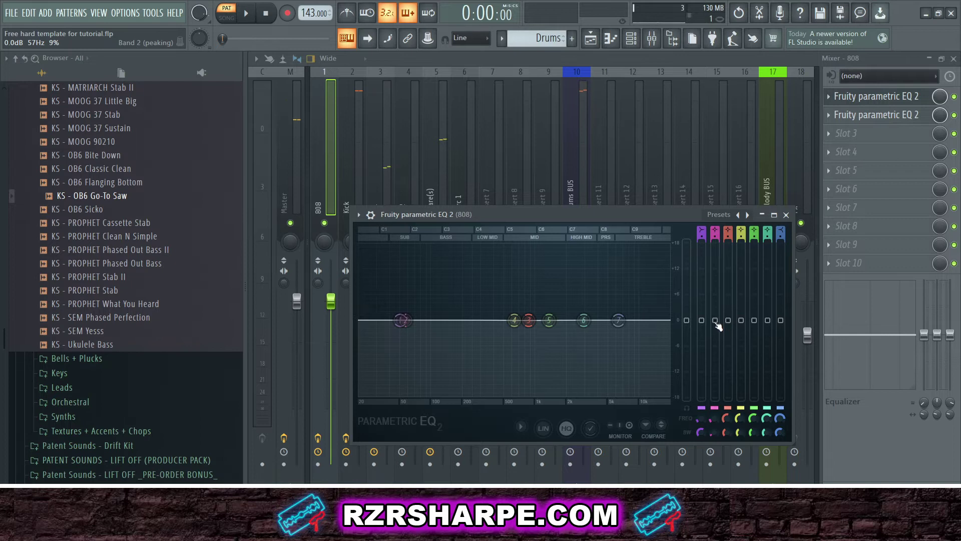
right_click(716, 321)
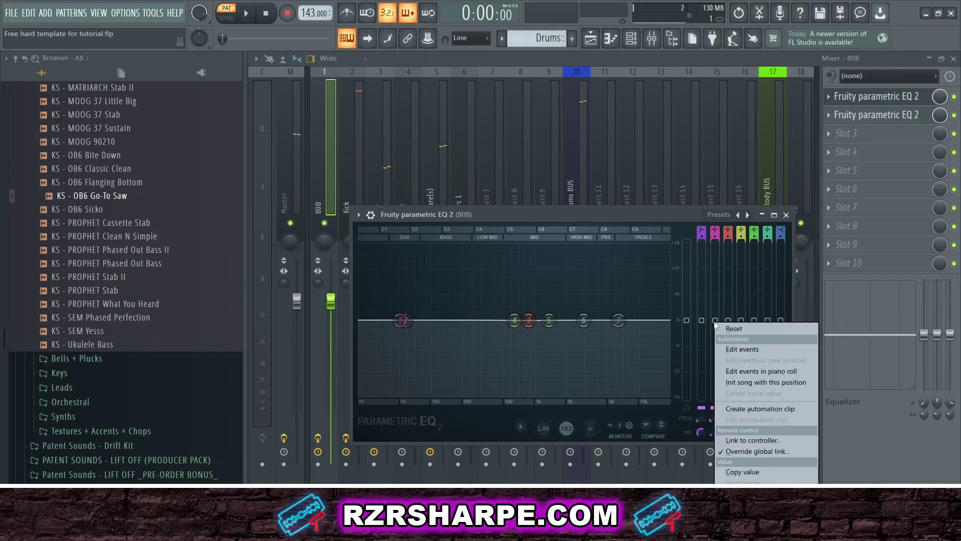
click(753, 440)
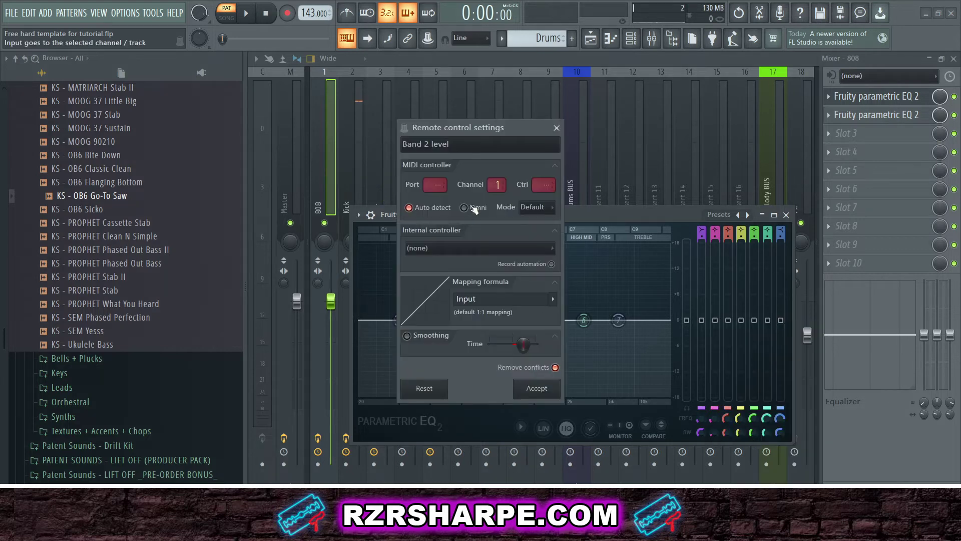
click(474, 248)
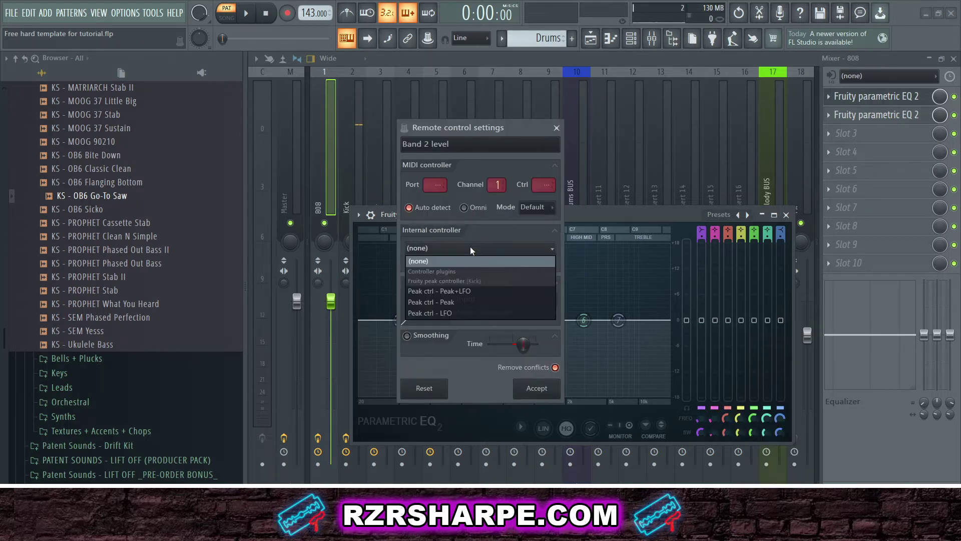
click(457, 291)
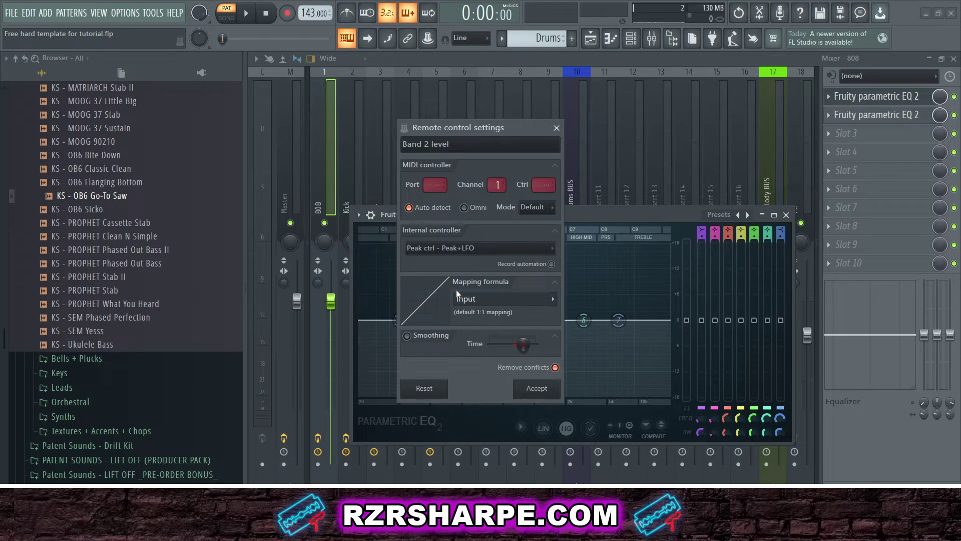
- Invert the band 2 link's mapping formula, change it to 0.5-Input, and accept the remote control settings
click(548, 304)
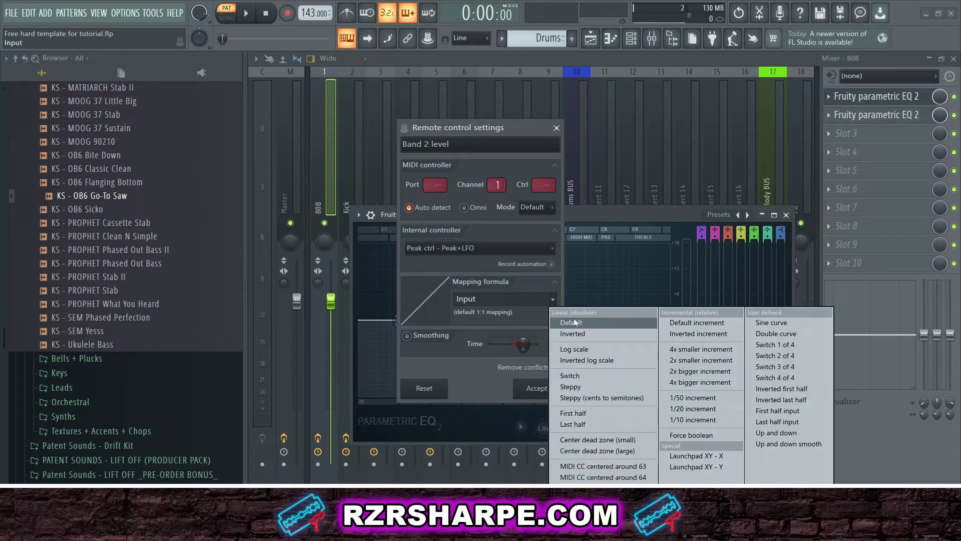
click(582, 336)
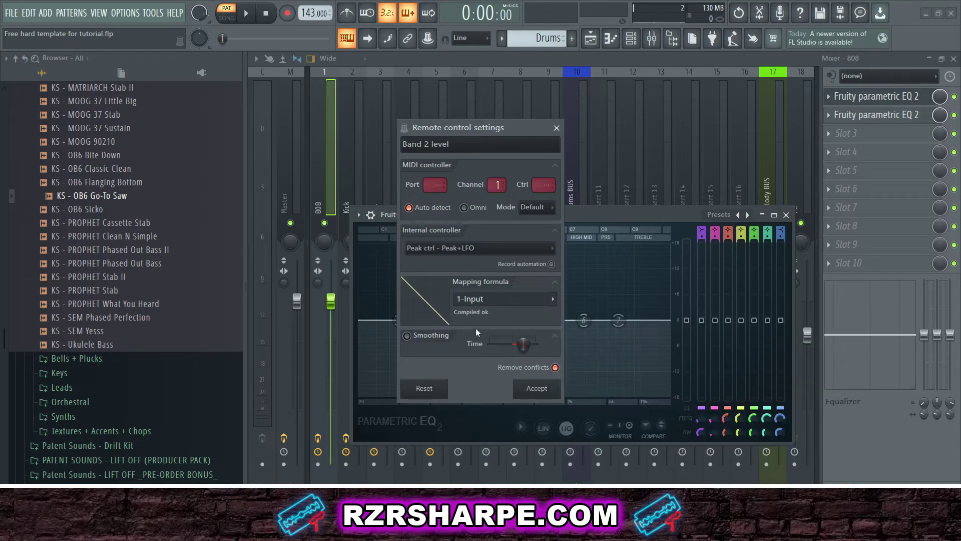
click(462, 299)
key(BackSpace)
text(0)
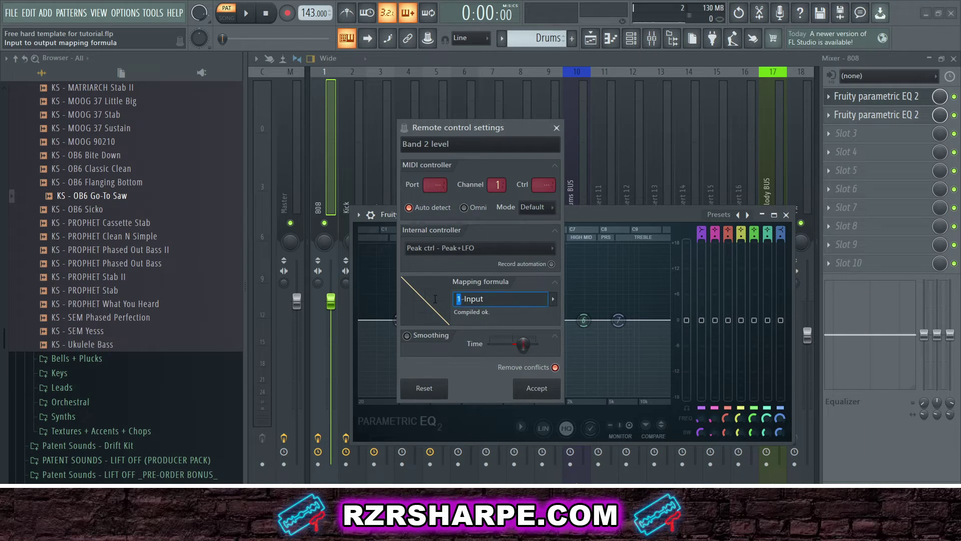
text(.5)
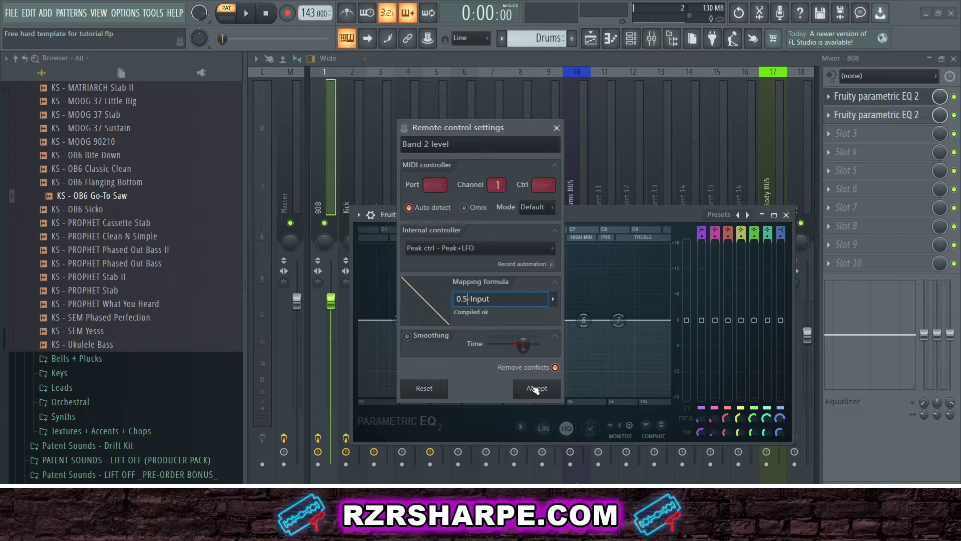
click(535, 389)
- Play the Drums pattern and set the peak volume of the Kick track's Fruity peak controller to 76%
key(space)
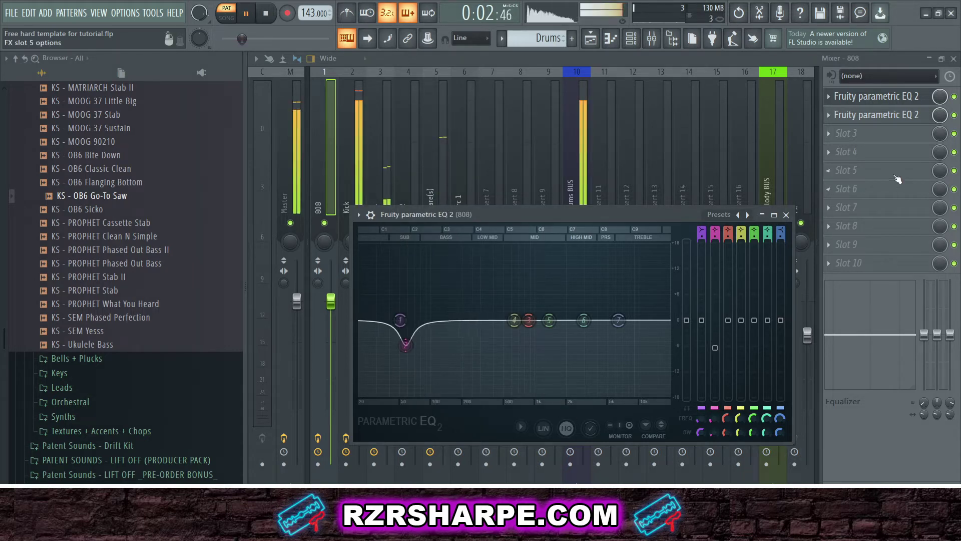
click(349, 148)
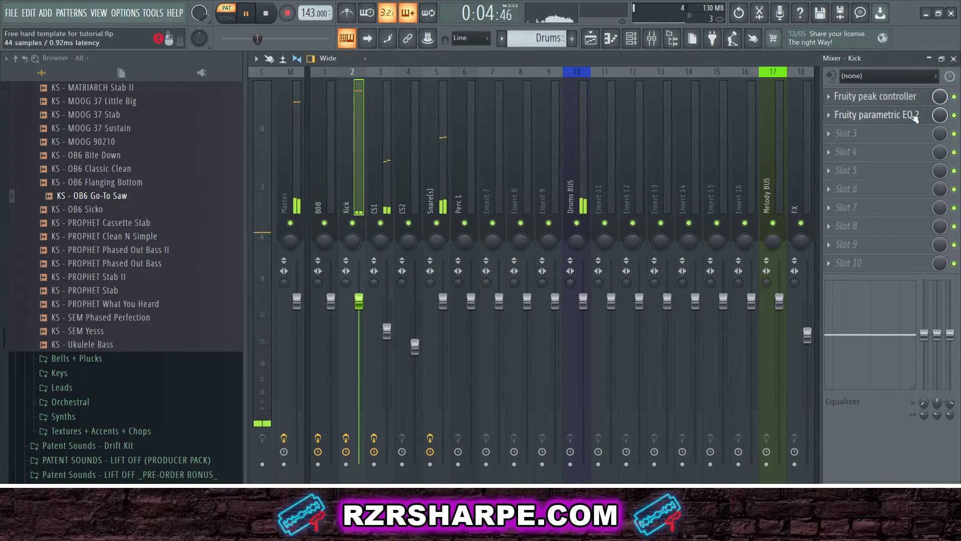
click(896, 96)
drag(495, 149, 639, 99)
drag(496, 141, 496, 131)
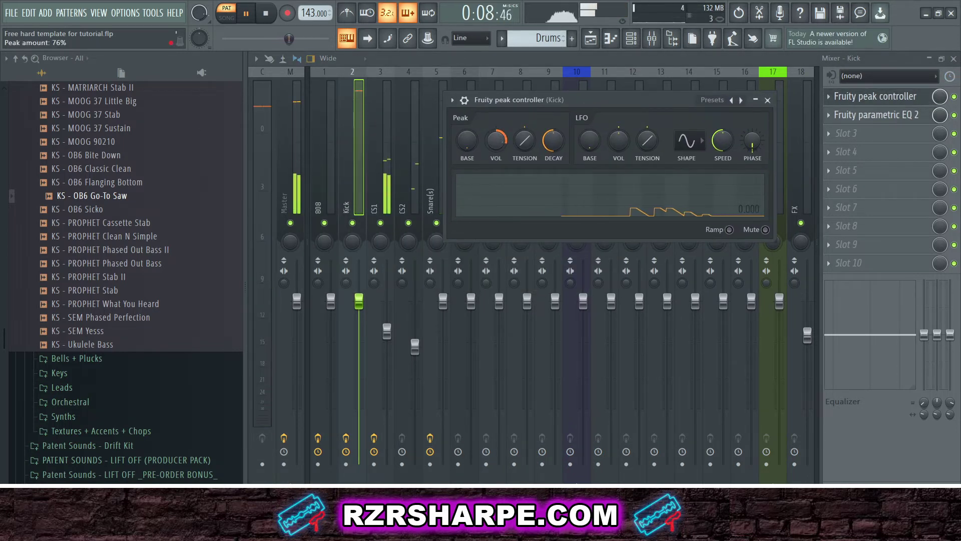
- Check the linked band in the 808's first EQ during playback, and turn down the Kick peak controller's peak volume
click(317, 184)
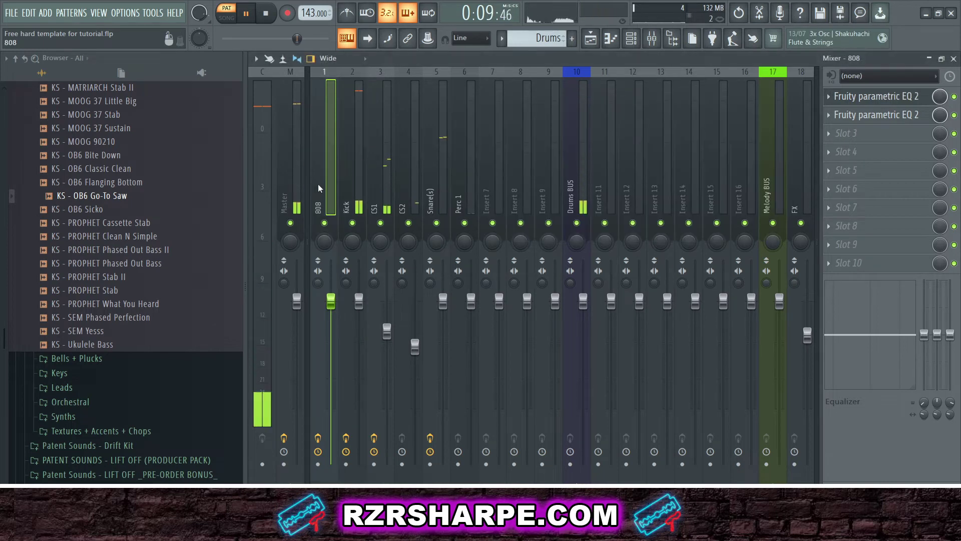
click(887, 100)
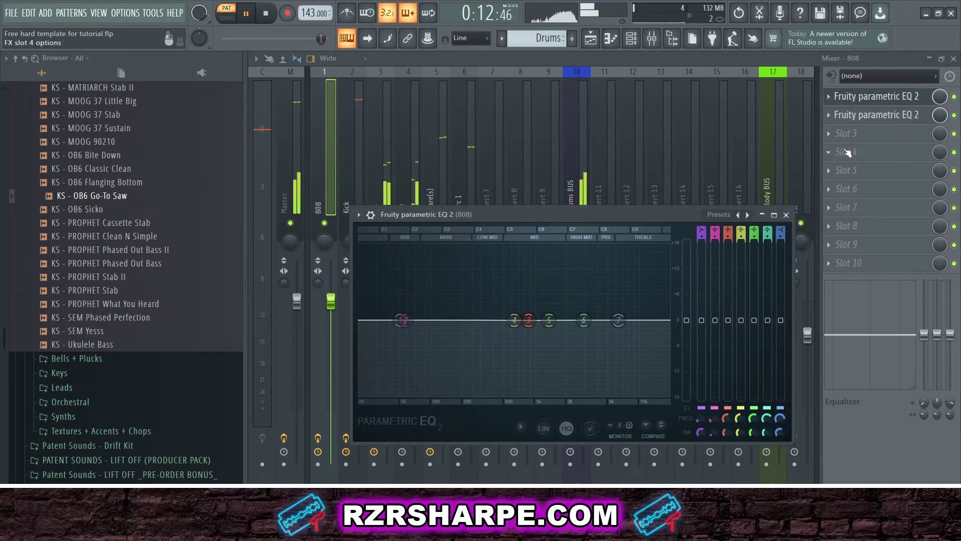
click(352, 146)
click(894, 101)
drag(496, 140, 496, 168)
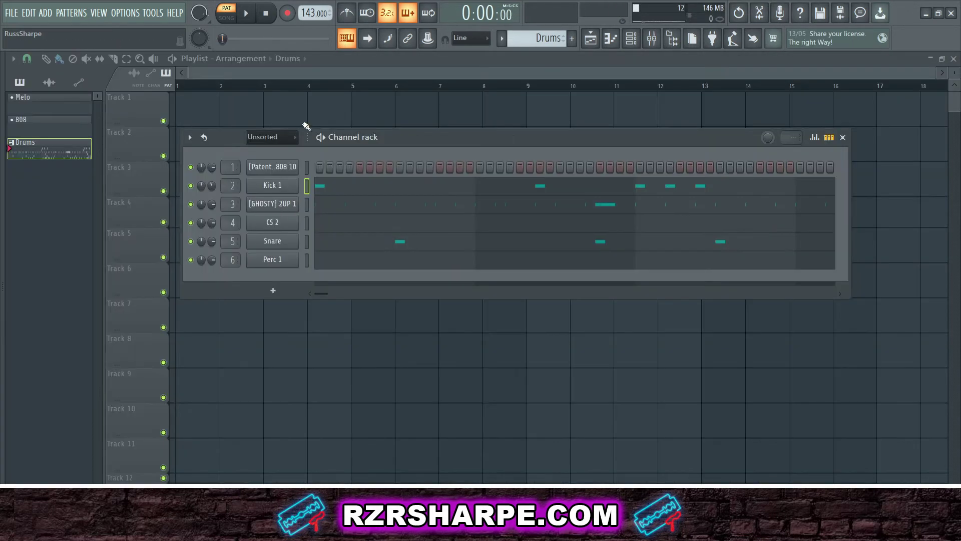
- Examine the Kick 1 sampler's channel volume, levels adjustment, and precomputed boost and clip controls
click(283, 186)
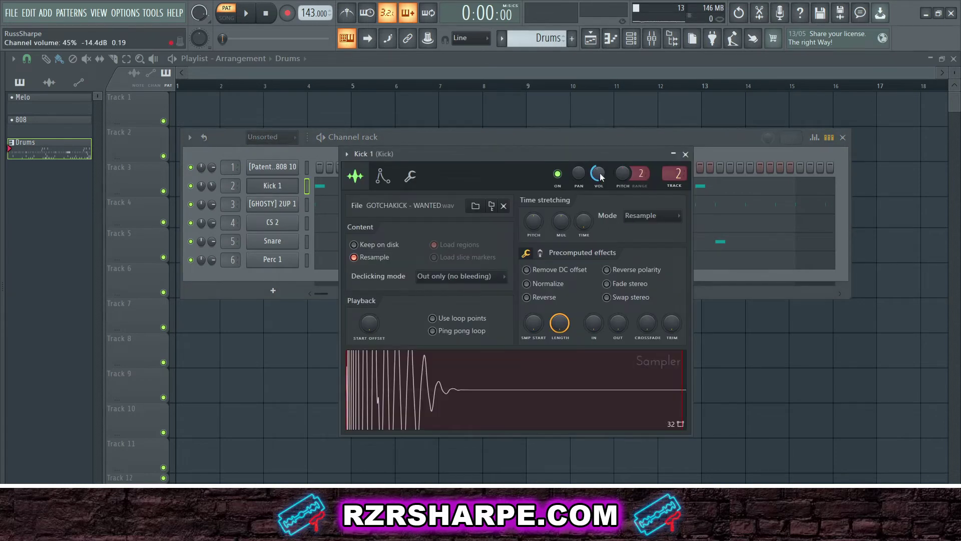
drag(599, 173, 599, 183)
click(410, 176)
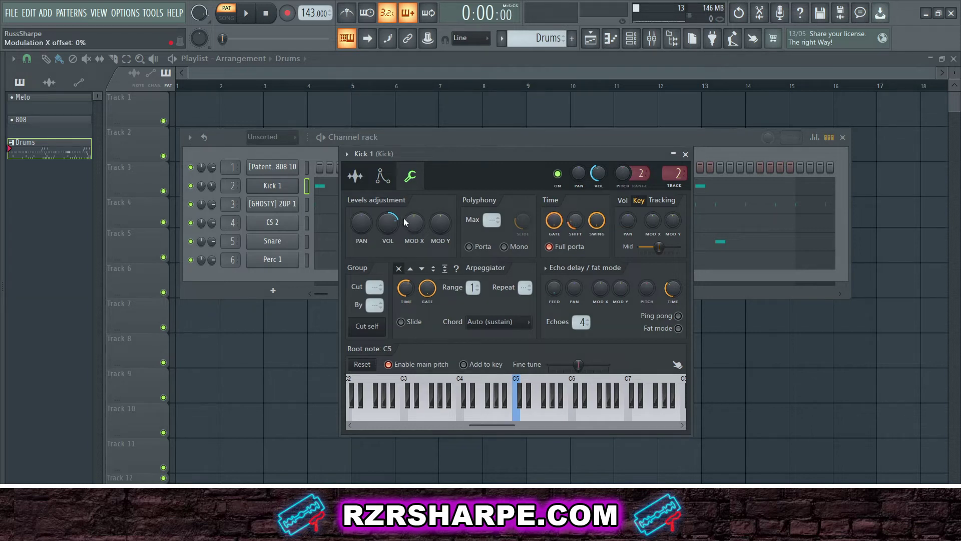
click(355, 176)
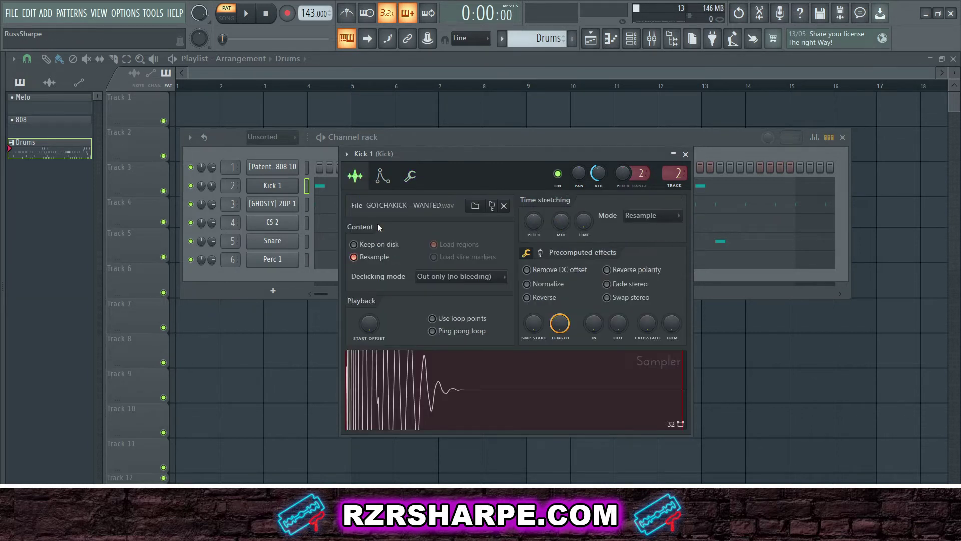
click(543, 254)
drag(534, 274, 534, 280)
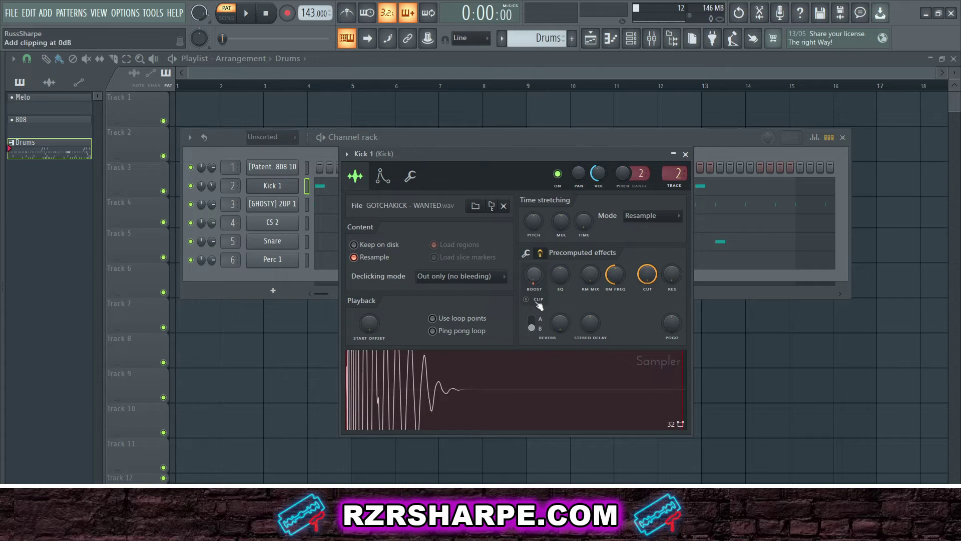
click(686, 154)
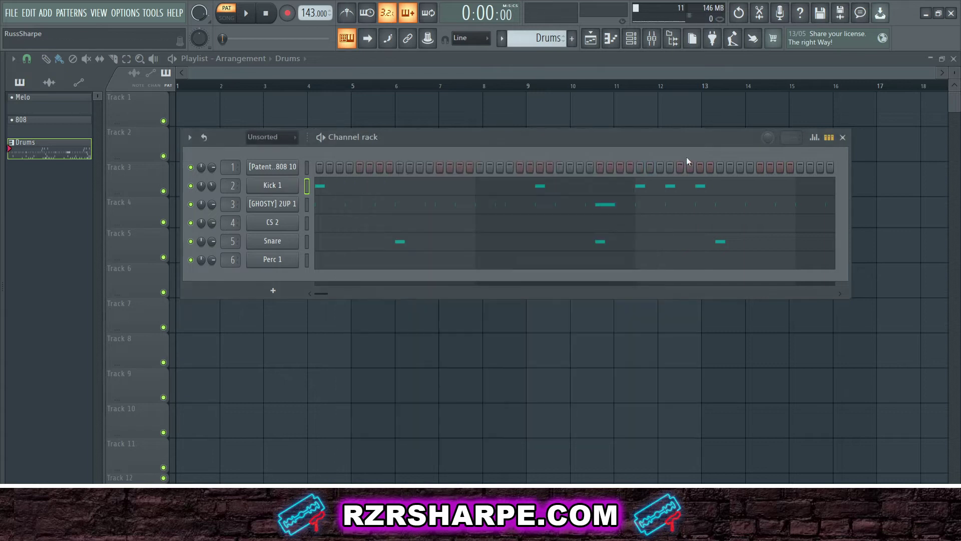
key(q)
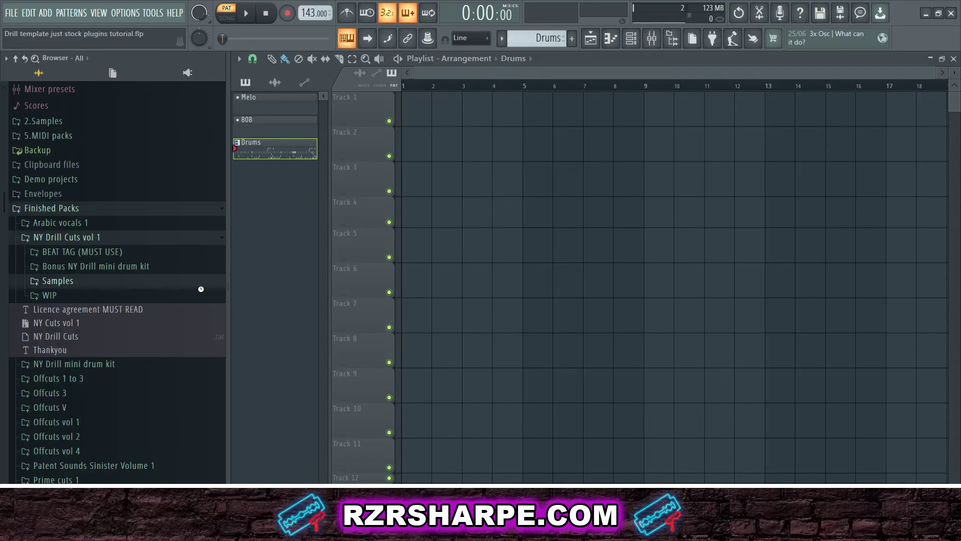
- Place NY 4 d# minor_Master from the NY Drill Cuts vol 1 samples at bar 1 of Track 1 and trim its tail from bar 25
click(200, 285)
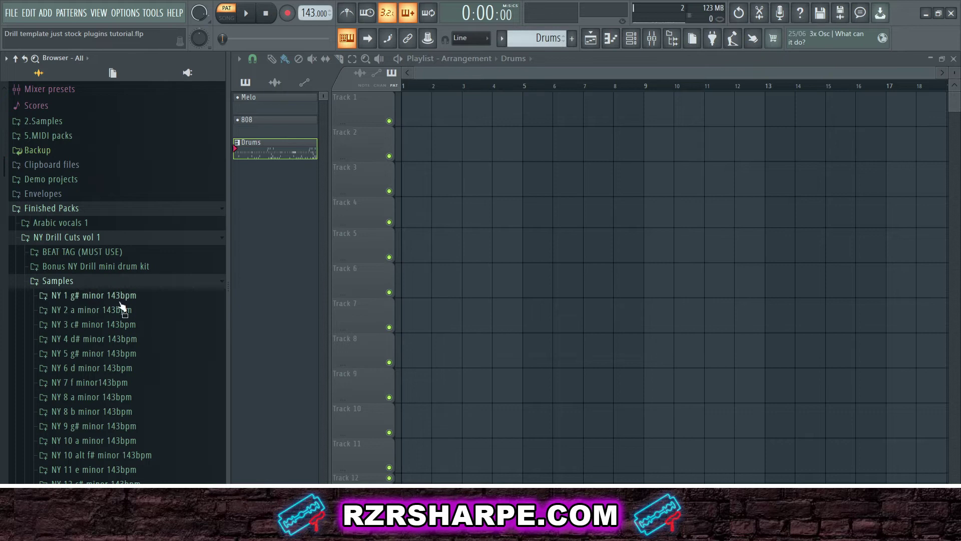
click(149, 343)
click(78, 367)
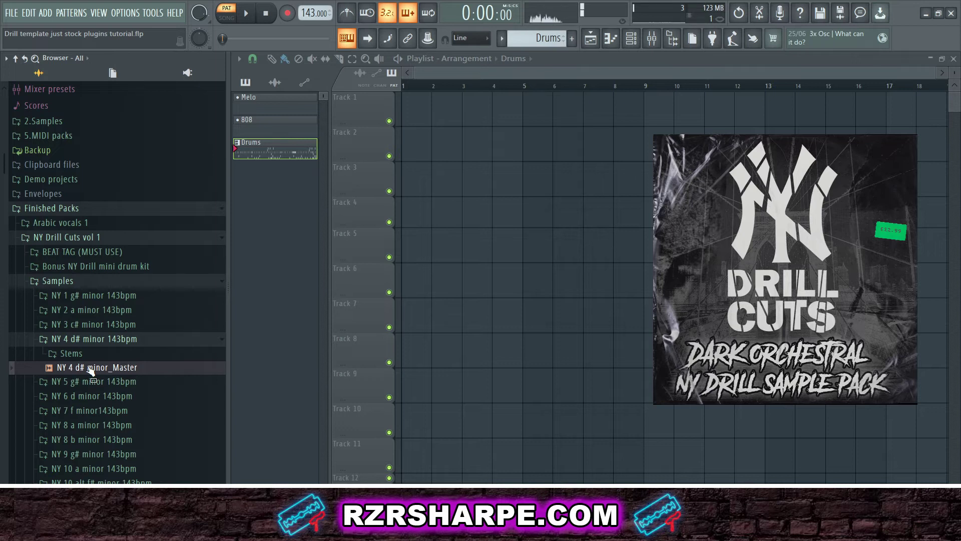
drag(96, 367, 413, 107)
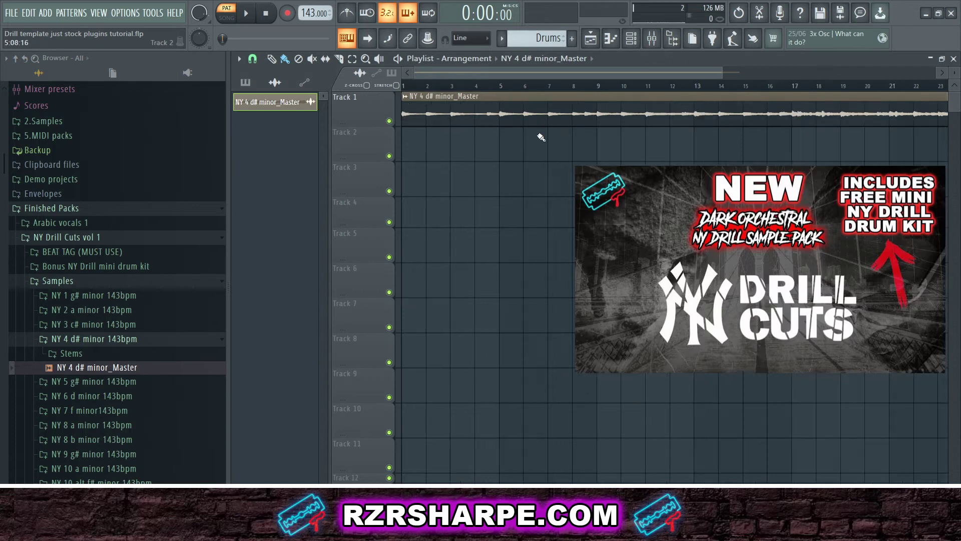
scroll(538, 137, down, 2)
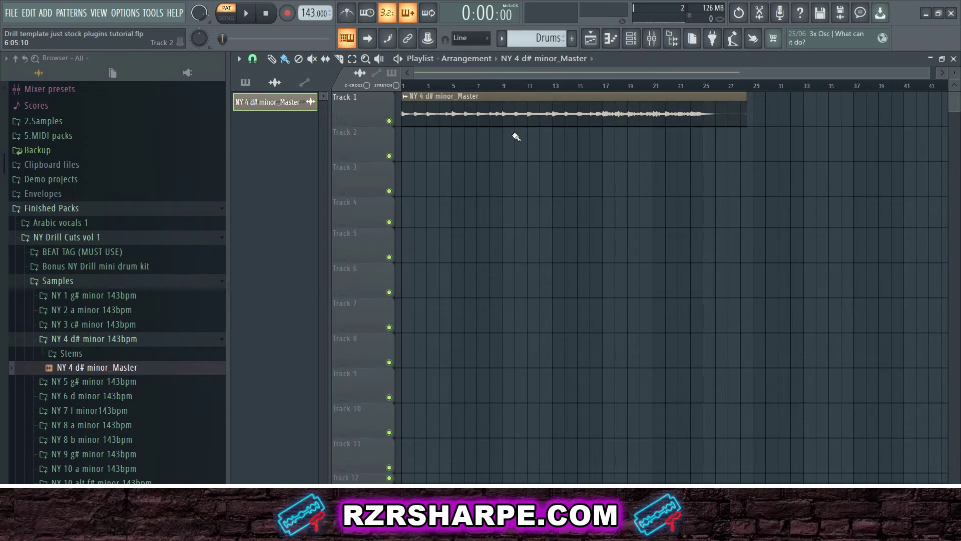
right_click(707, 102)
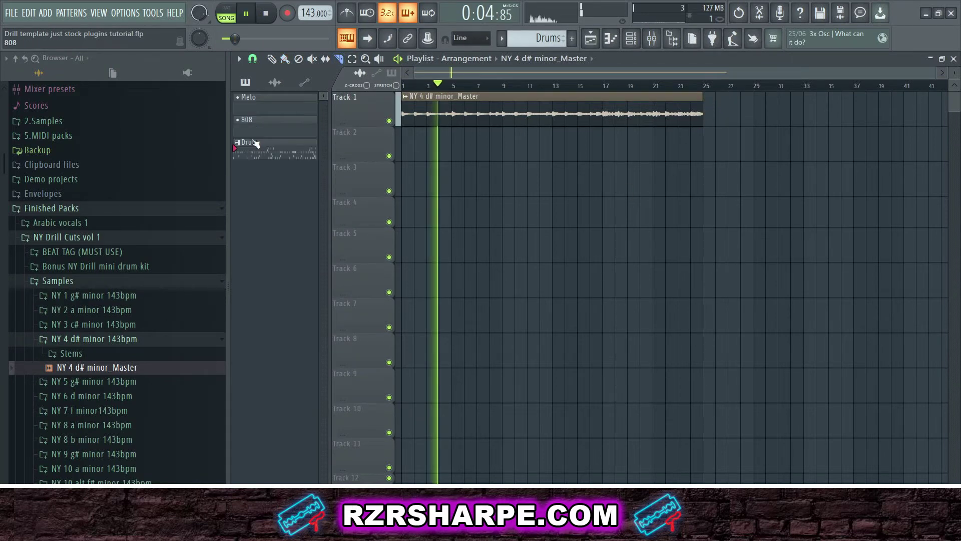
- Place the Drums pattern on Track 2 and the 808 pattern on Track 3, both starting at bar 9
drag(256, 143, 503, 136)
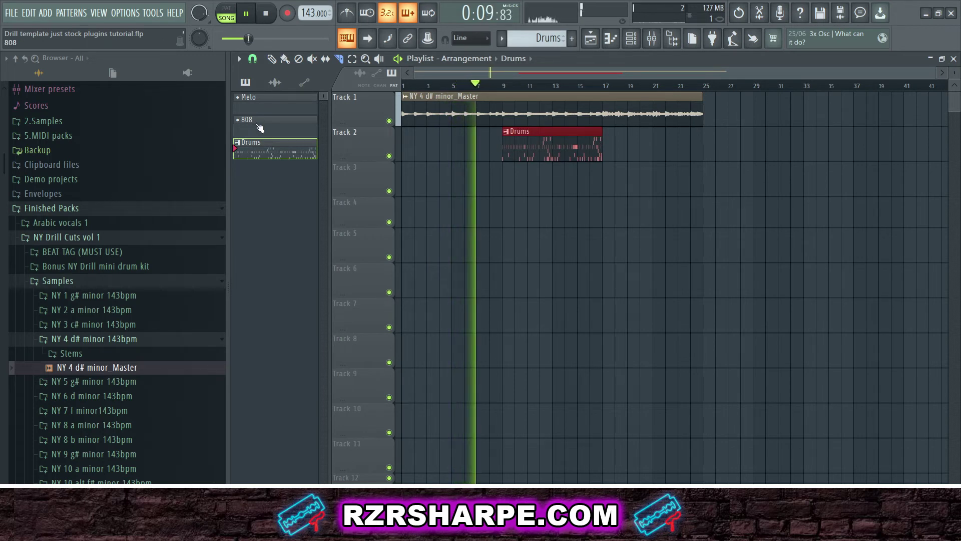
drag(259, 129, 502, 175)
drag(528, 124, 528, 164)
key(ctrl+z)
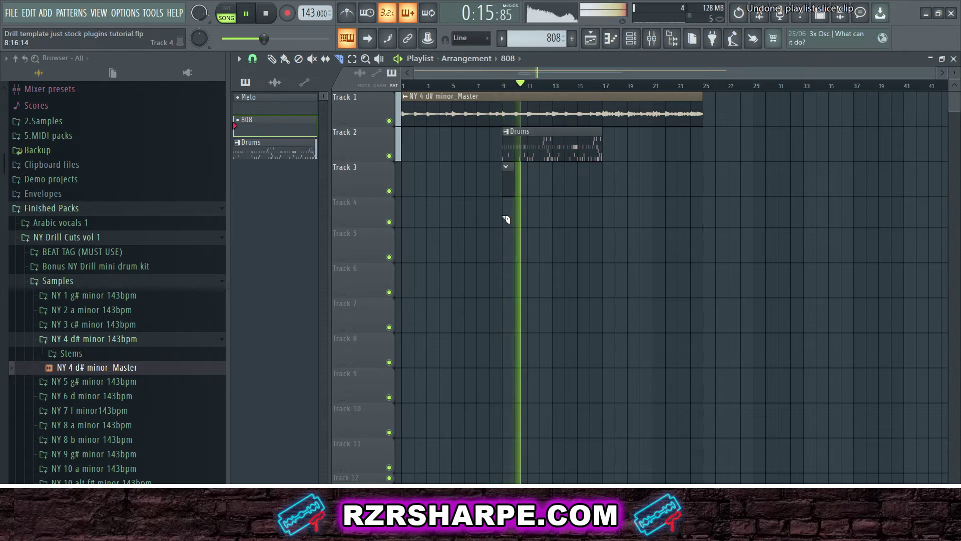
- Duplicate the Drums and 808 clips so the copies start at bar 17
click(272, 59)
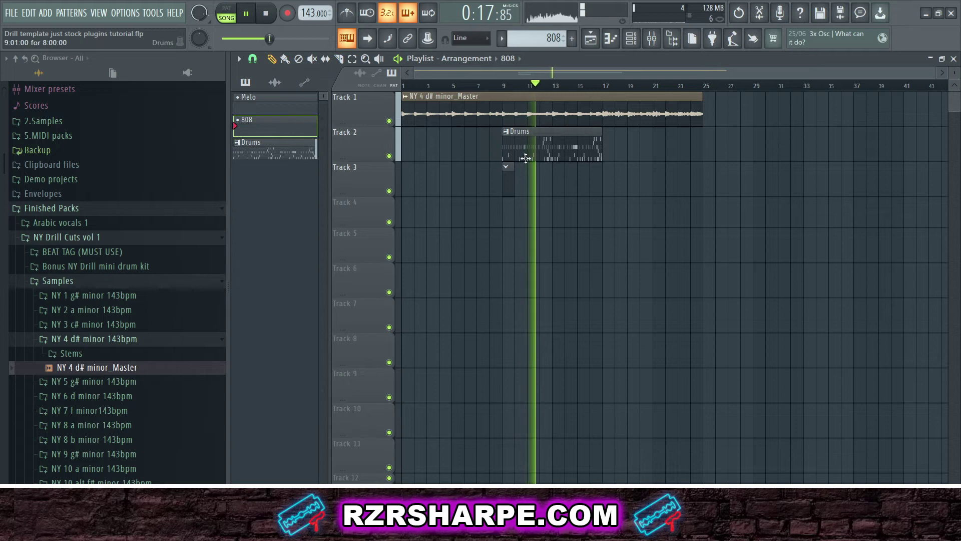
drag(510, 141, 605, 154)
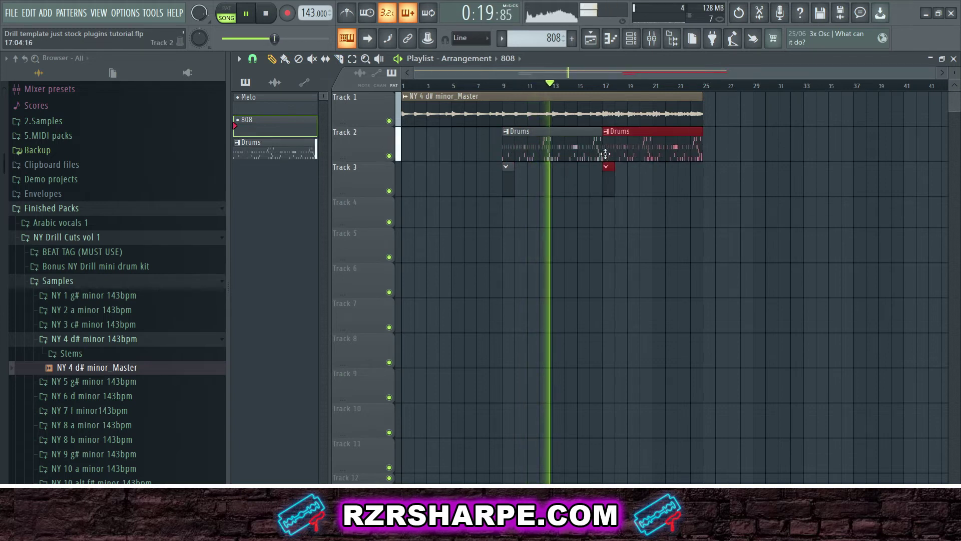
ctrl+click(678, 216)
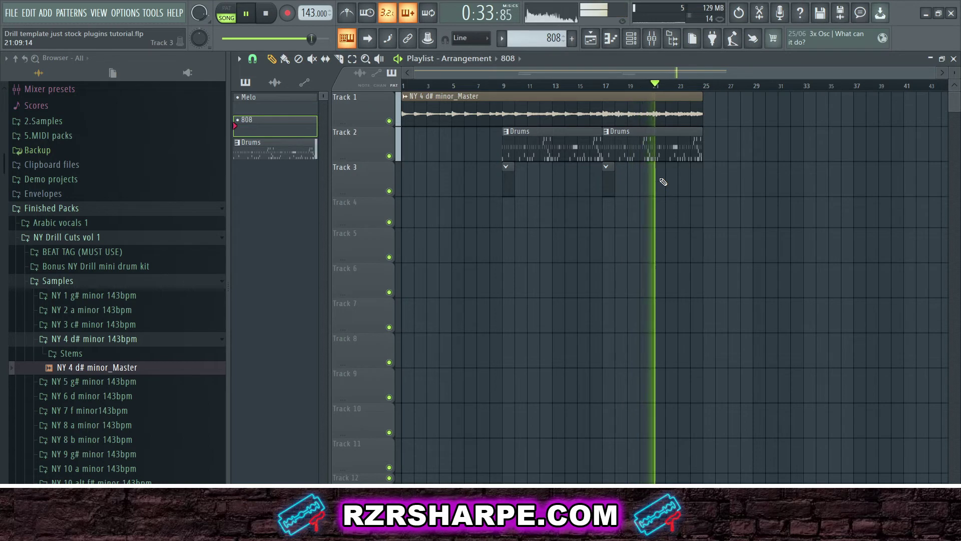
- Route the NY 4 d# minor_Master audio clip to mixer track Insert 11 and play the song
key(space)
double_click(596, 112)
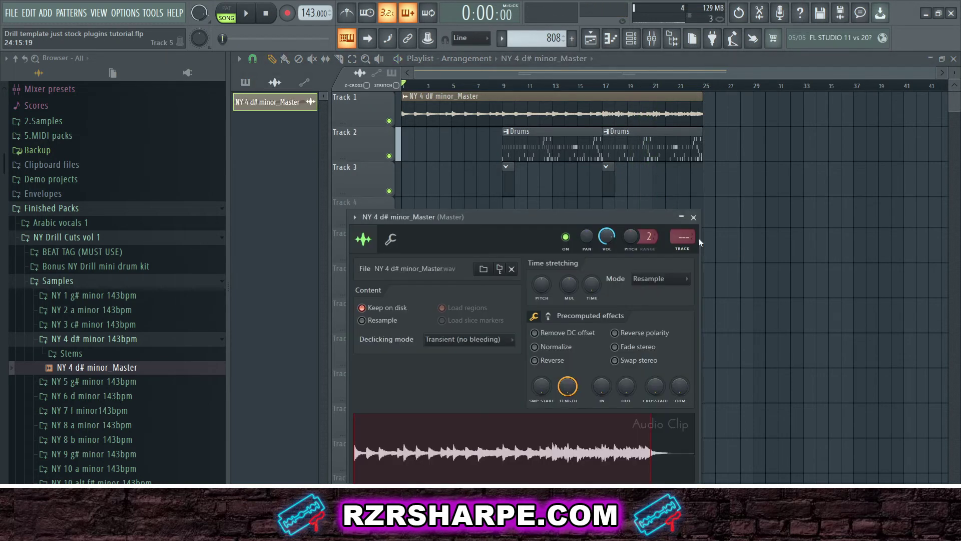
click(632, 38)
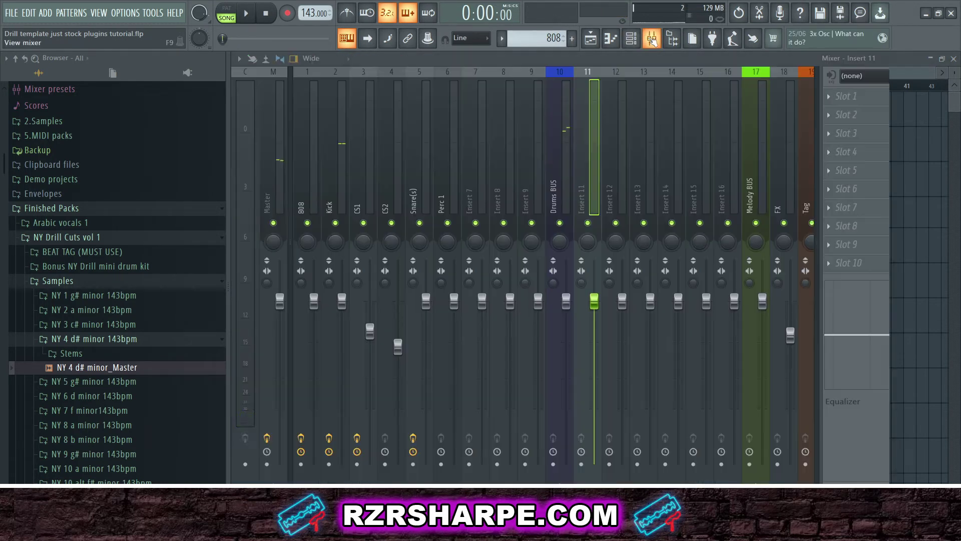
key(space)
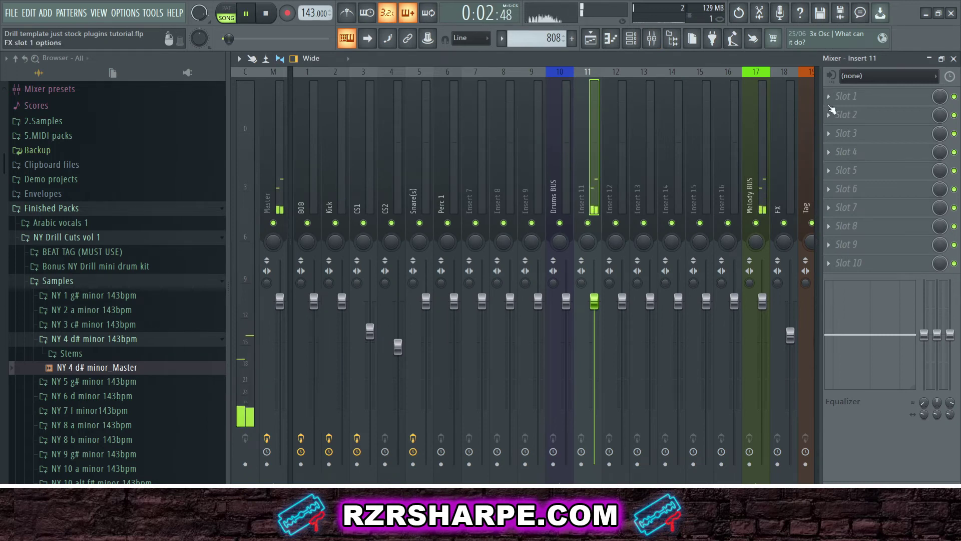
- Add Fruity parametric EQ 2 to Insert 11's first slot and cut the sample's low end with band 1 as a steep high-pass
click(833, 98)
mouse_move(551, 365)
click(599, 392)
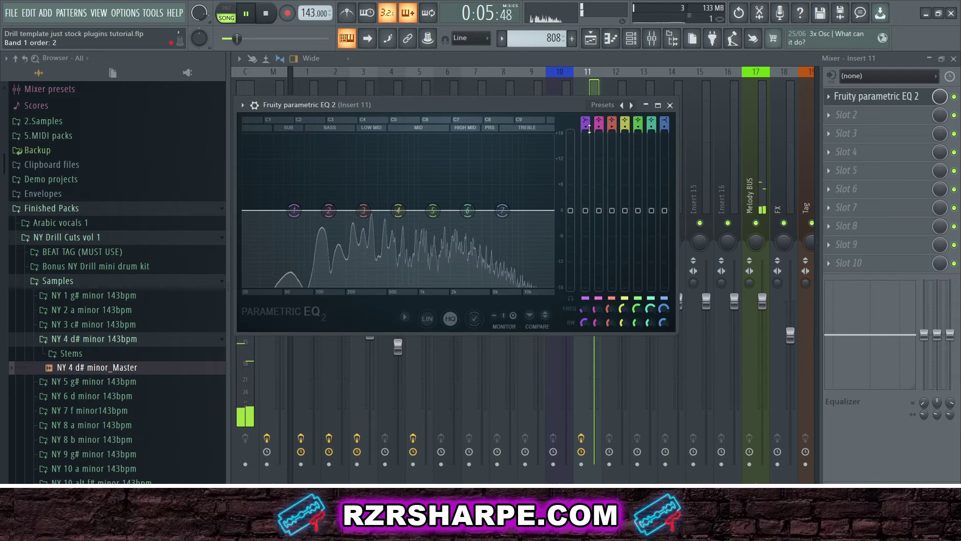
drag(293, 211, 340, 284)
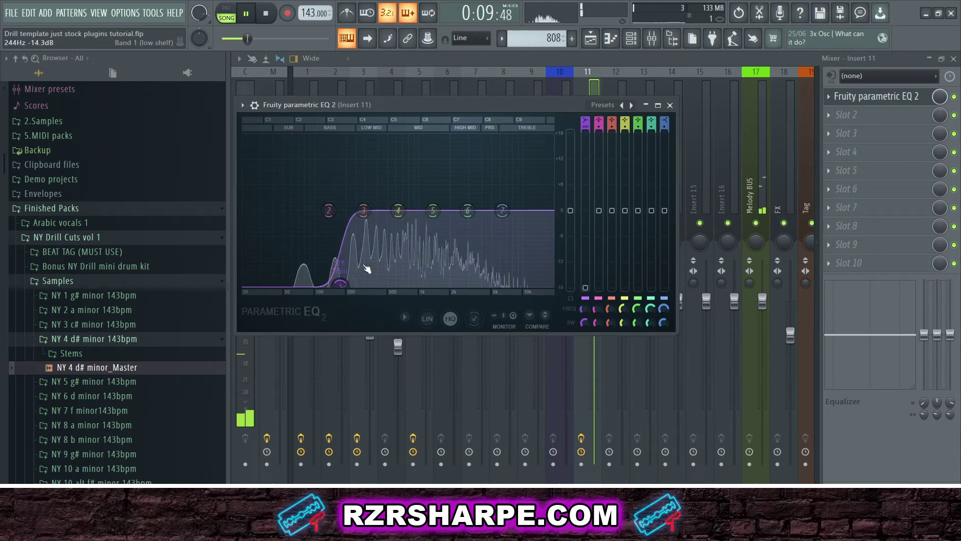
click(651, 39)
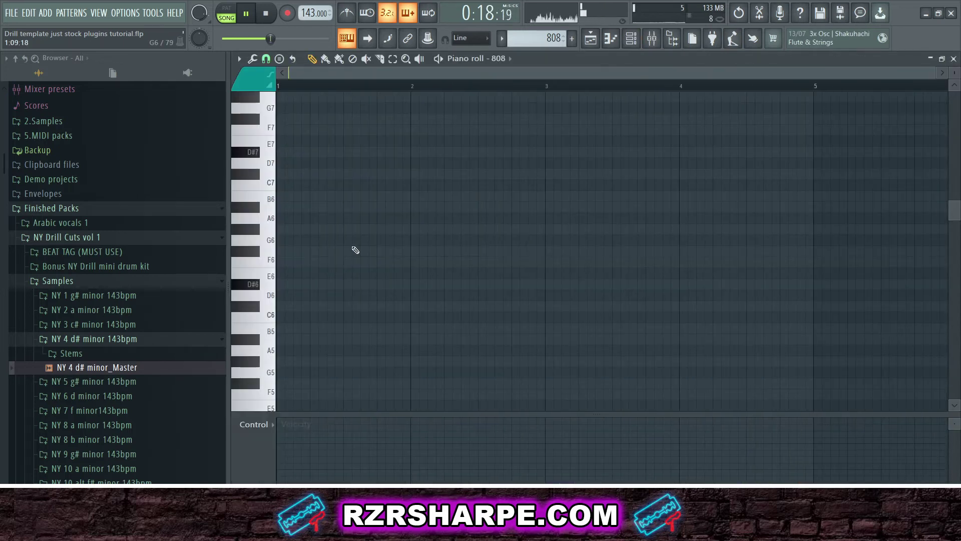
- Add a D#5 note at the start of the 808 pattern in the piano roll and lengthen it to about three beats
scroll(330, 269, down, 5)
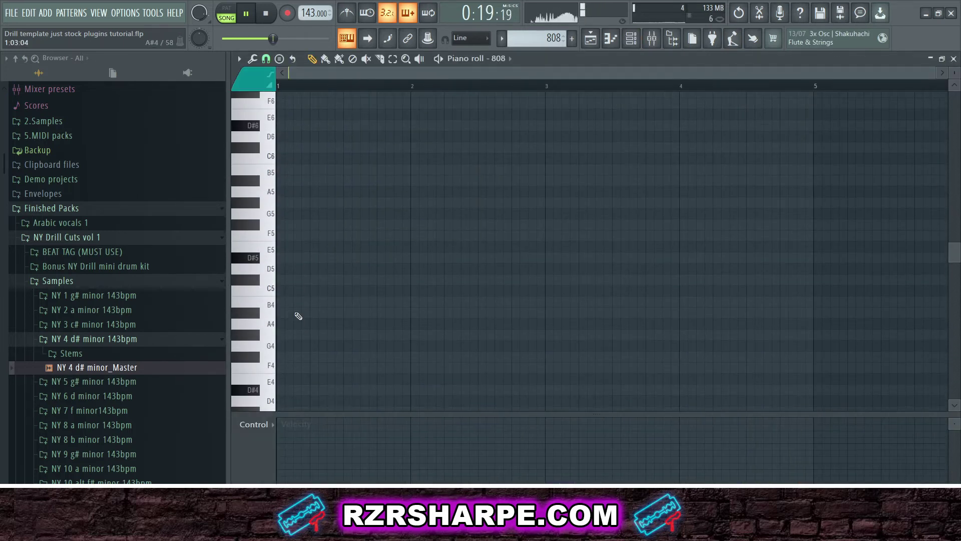
click(293, 252)
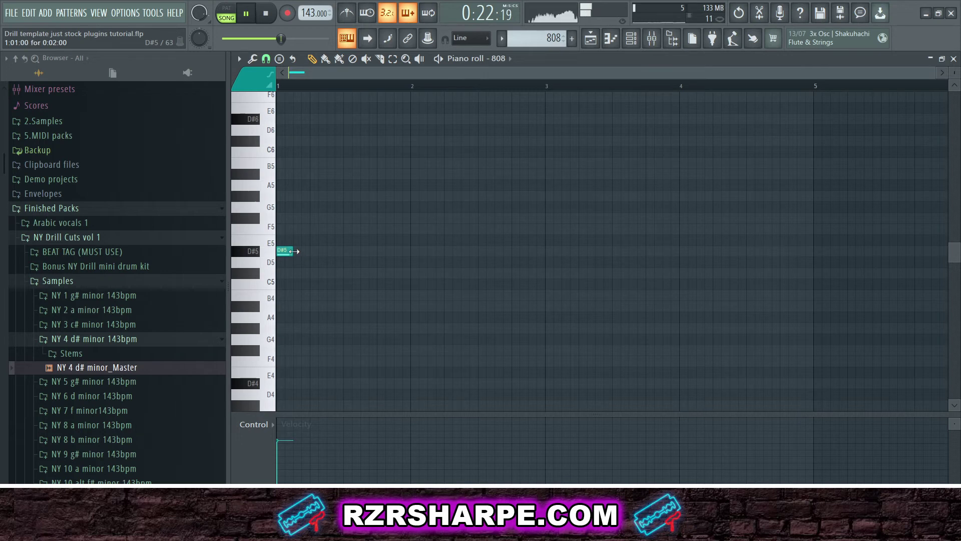
drag(330, 253, 354, 254)
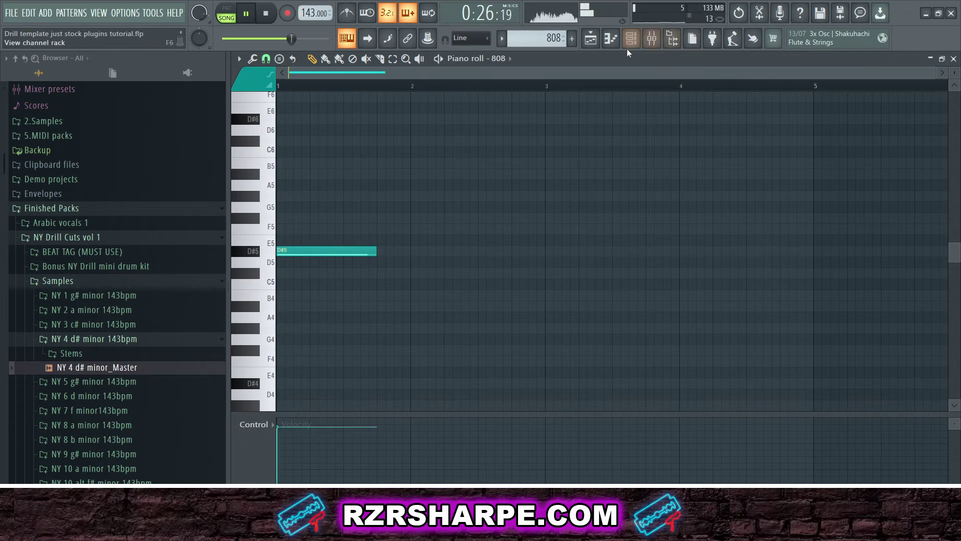
click(630, 39)
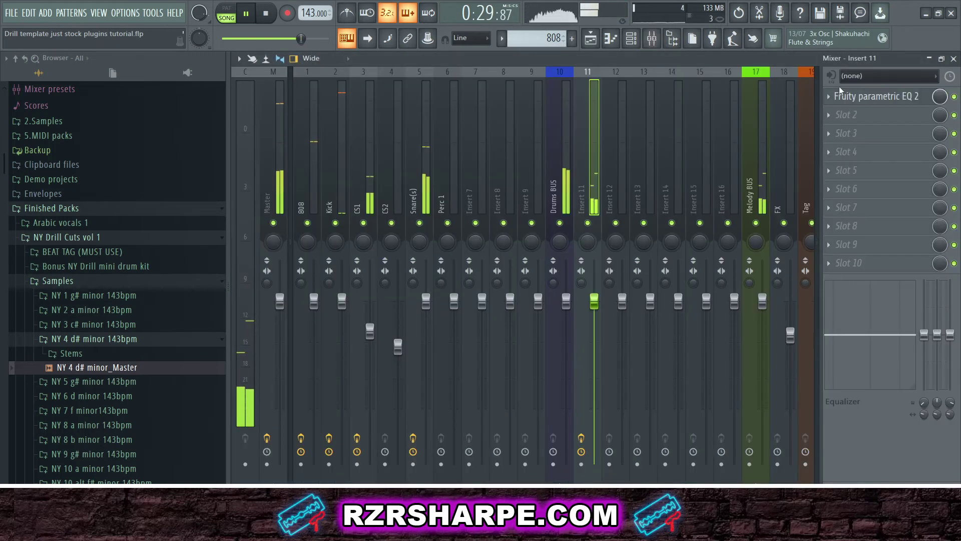
- Recheck Insert 11's EQ, lower the Melody BUS fader slightly, and move playback in the playlist to before the drums enter
click(876, 96)
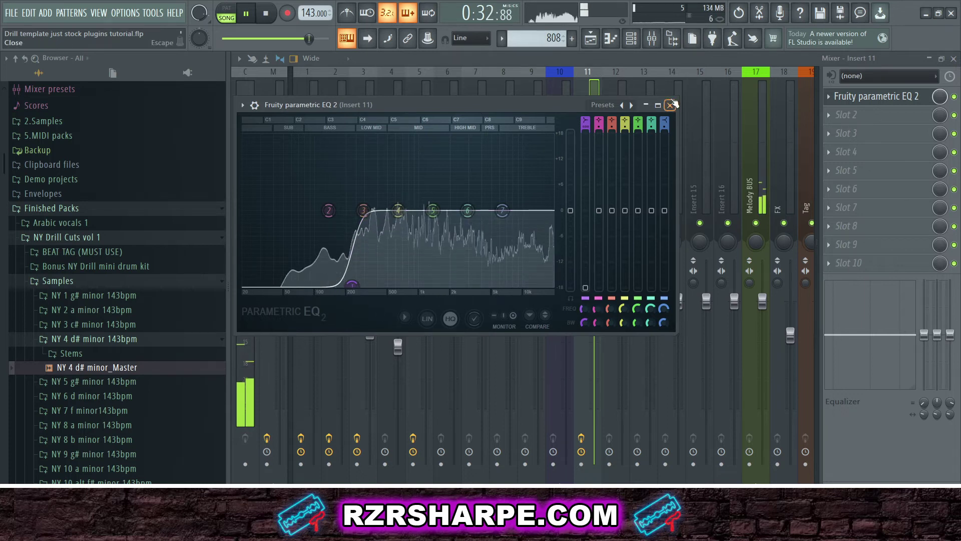
click(671, 105)
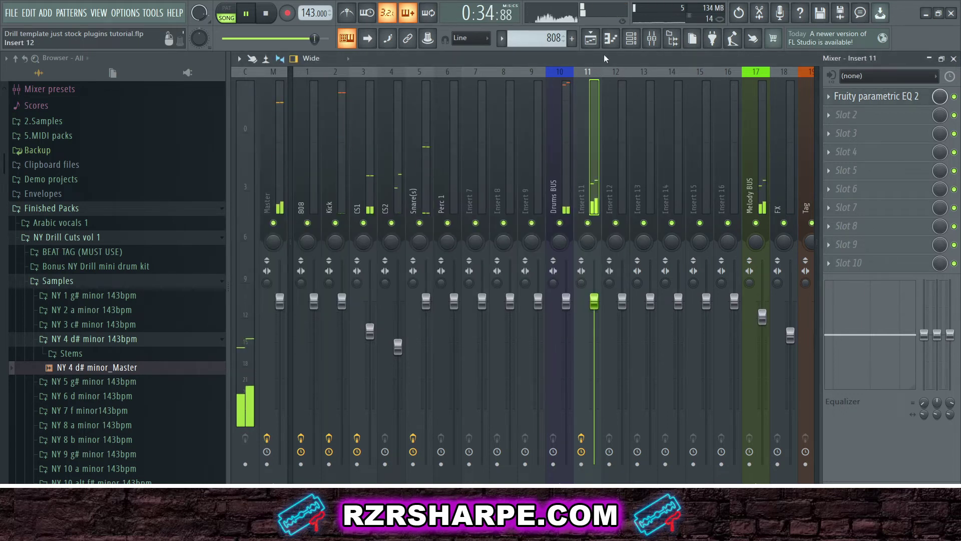
click(591, 40)
click(478, 87)
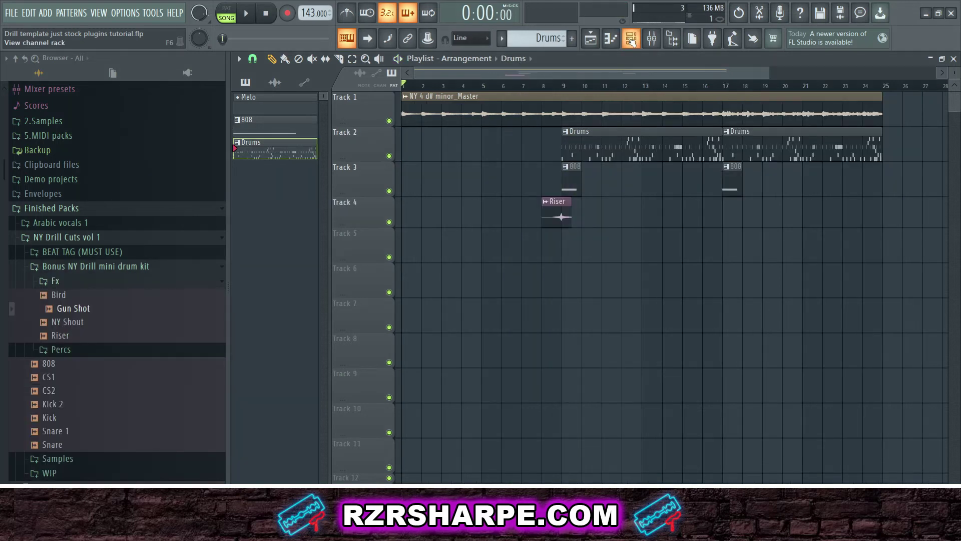
- Move the Kick channel's notes from the Drums pattern into the Kick channel of the 808 pattern
click(631, 38)
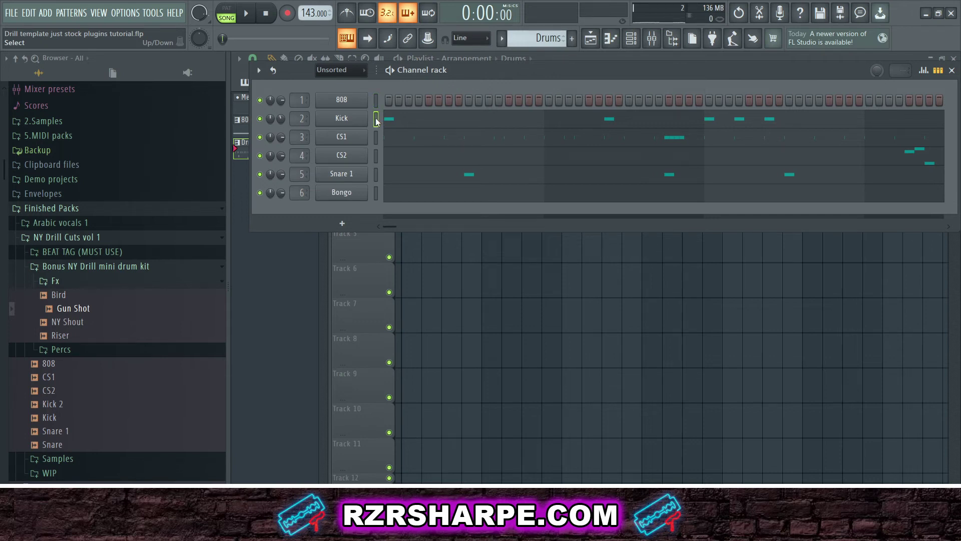
key(ctrl+x)
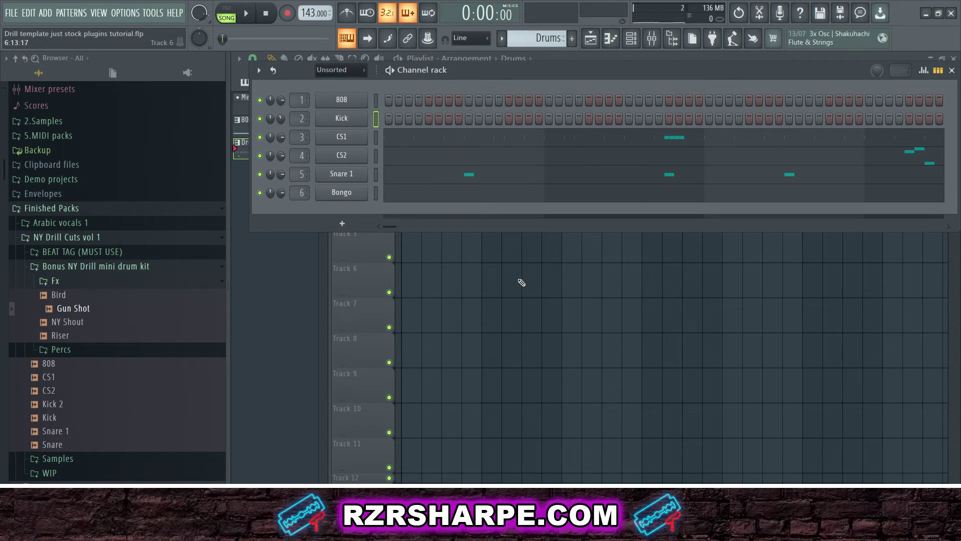
key(F6)
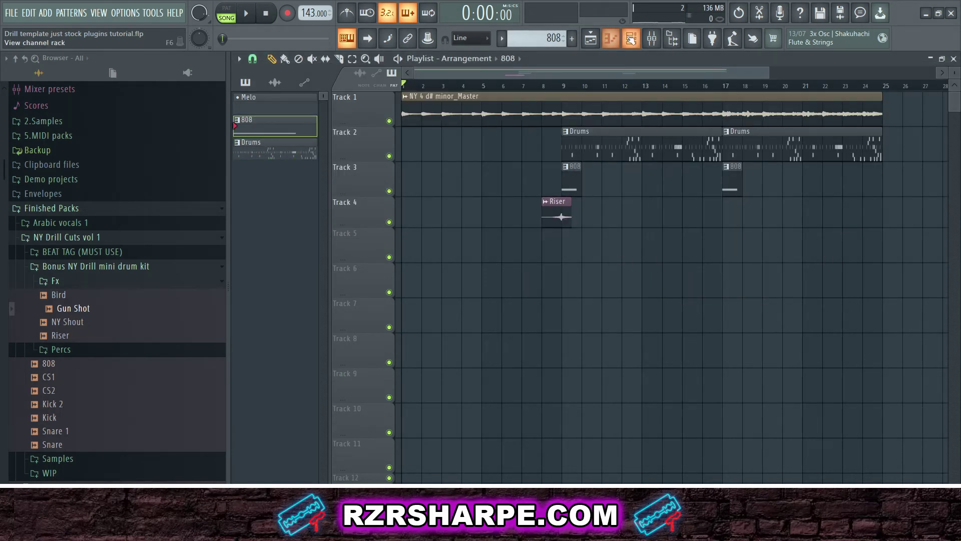
click(631, 38)
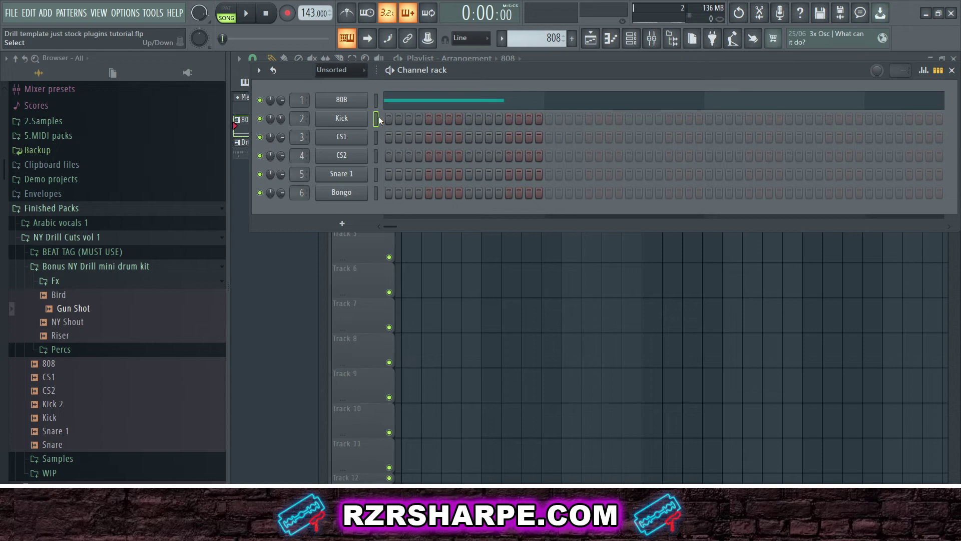
key(ctrl+v)
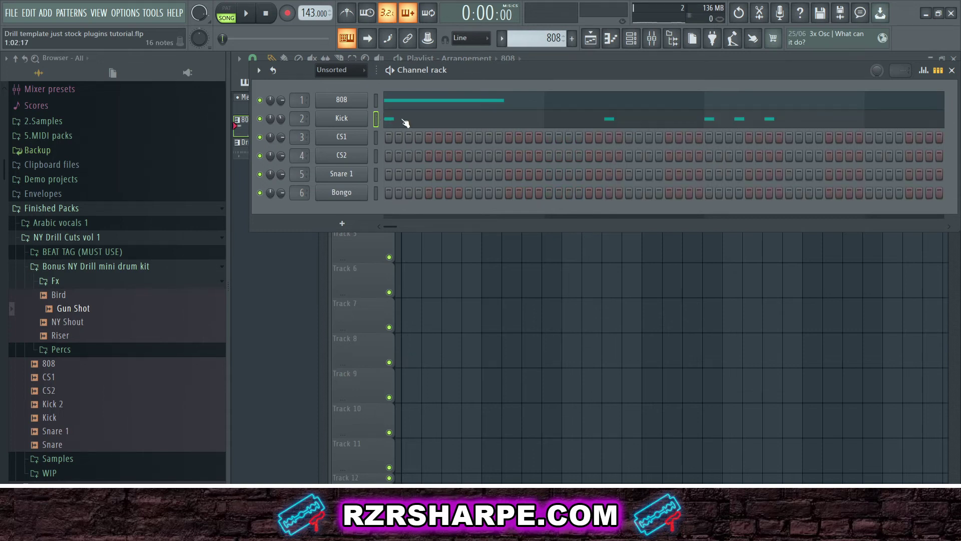
- In the 808 pattern's Kick piano roll, delete all kick notes except the A4 hits at bars 1 and 5
click(405, 121)
scroll(418, 243, down, 4)
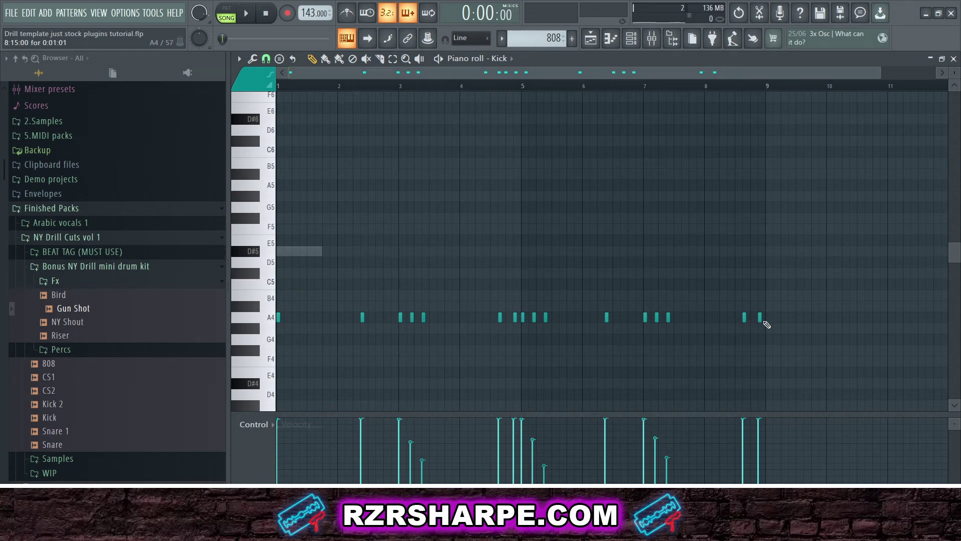
drag(784, 323, 643, 318)
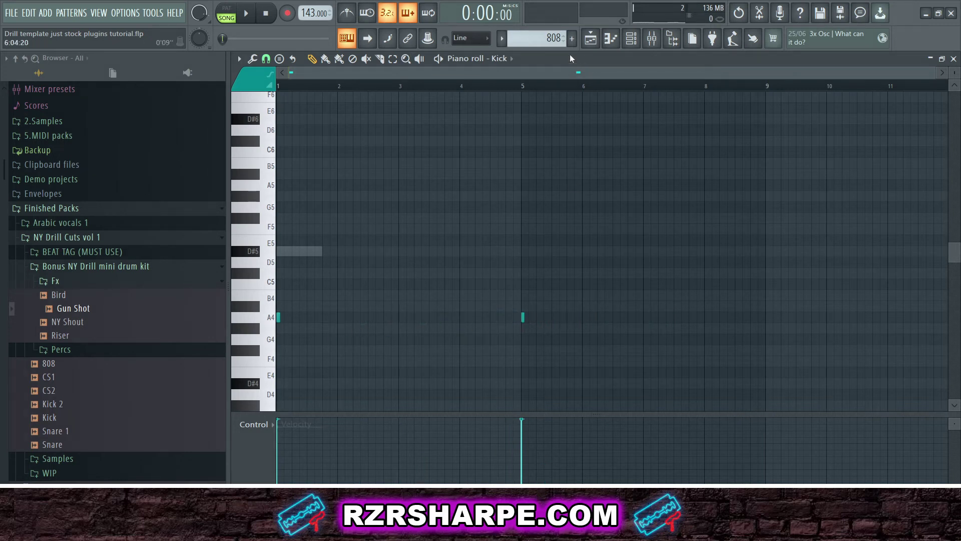
- Open the 808 channel's piano roll and duplicate the D#5 note from bar 1 at bar 5
click(591, 41)
double_click(587, 183)
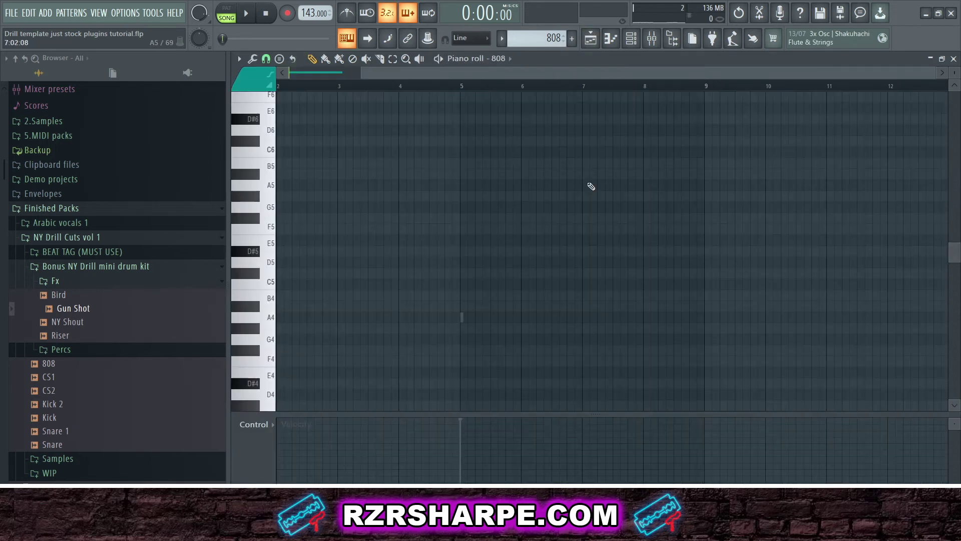
drag(294, 247, 593, 245)
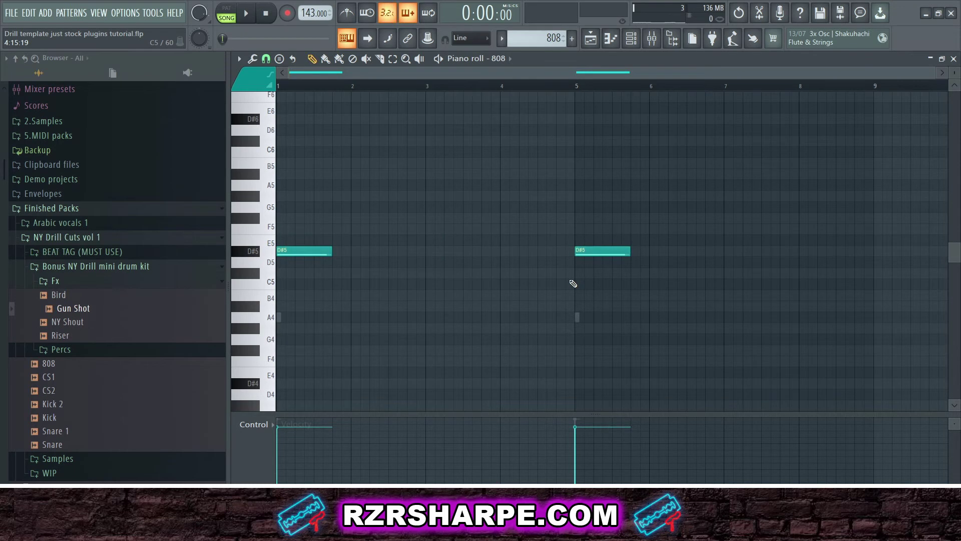
- Start song playback and add two short F#5 notes followed by two F5 notes leading into bar 5 of the 808 pattern
key(space)
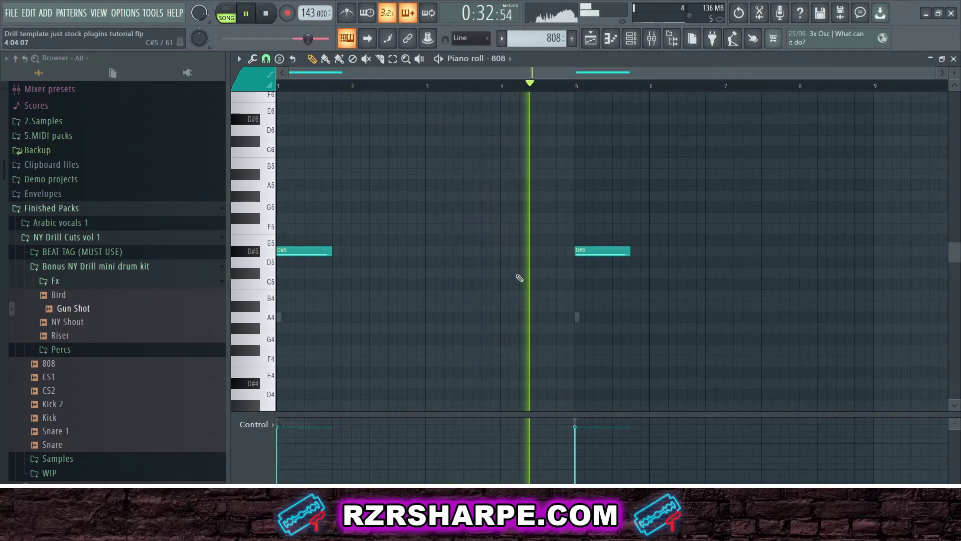
click(543, 217)
drag(591, 217, 544, 217)
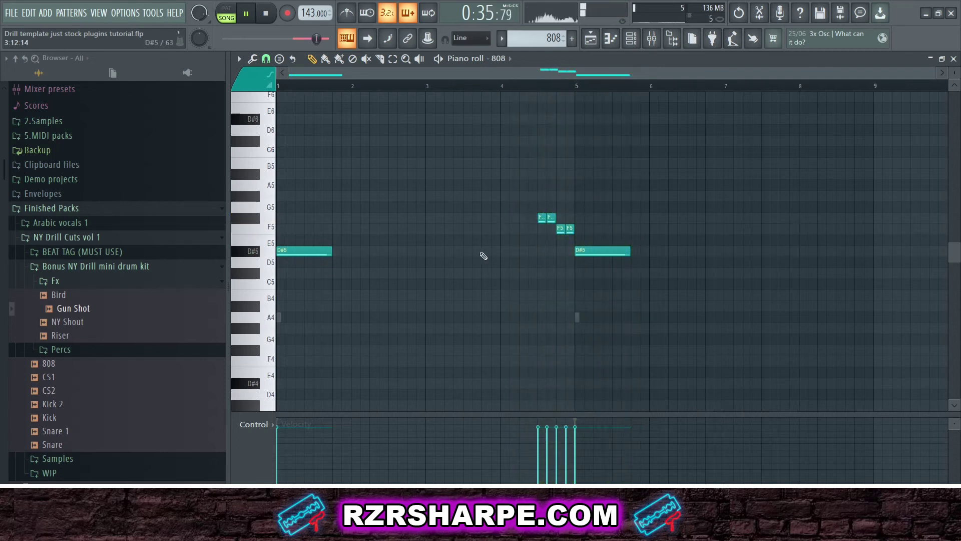
- Add A#5, G#5 and F#5 notes around bar 3 of the 808 bassline and move playback to just before them
click(414, 173)
click(434, 218)
drag(434, 217, 410, 218)
click(401, 173)
right_click(417, 174)
click(420, 173)
click(451, 200)
click(407, 87)
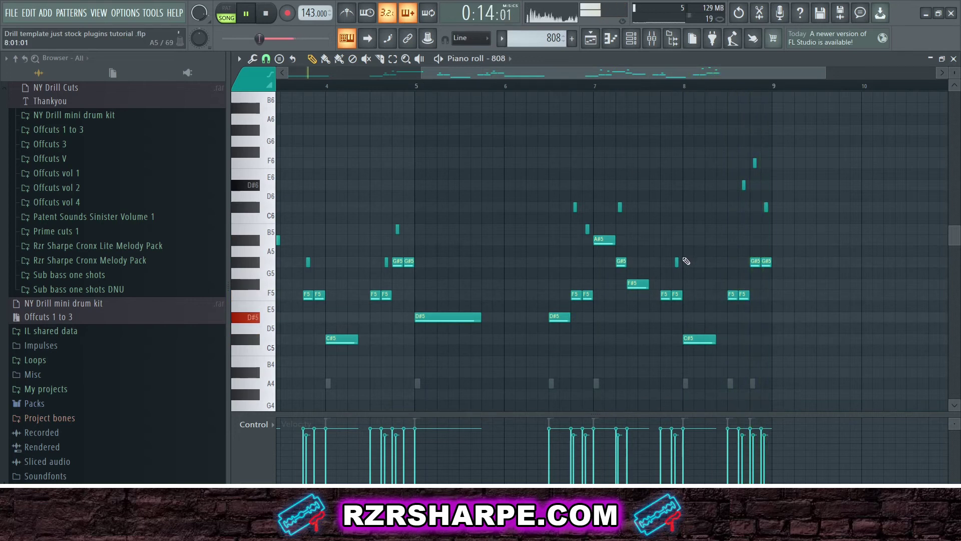
- Review the 808 pattern's bassline, listen to the arrangement with drums and 808 in the playlist, and stop playback
scroll(673, 258, down, 3)
drag(363, 104, 735, 233)
drag(369, 247, 483, 274)
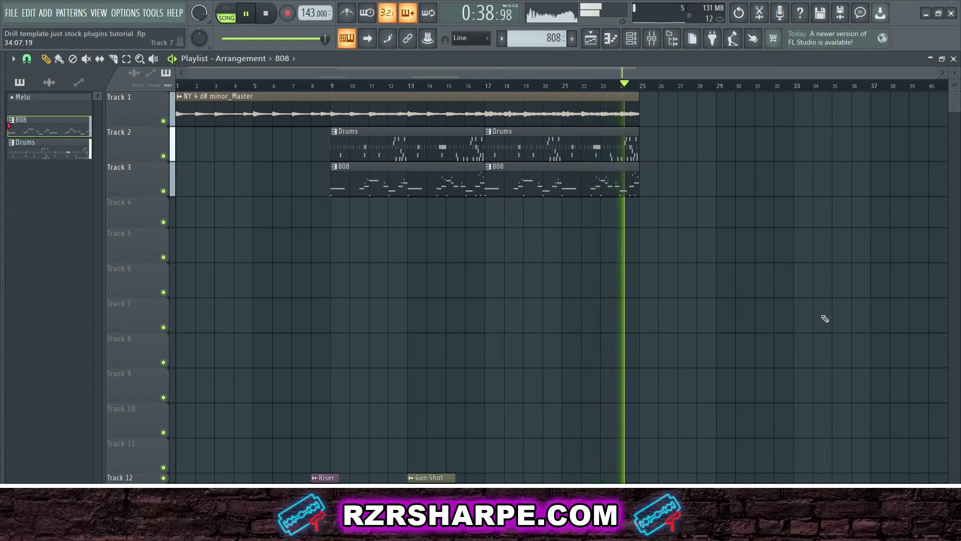
key(space)
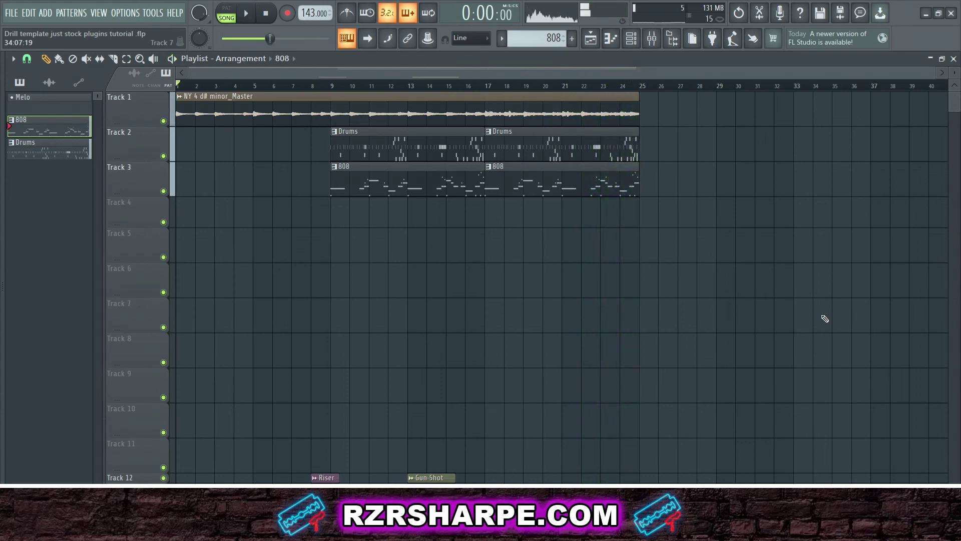